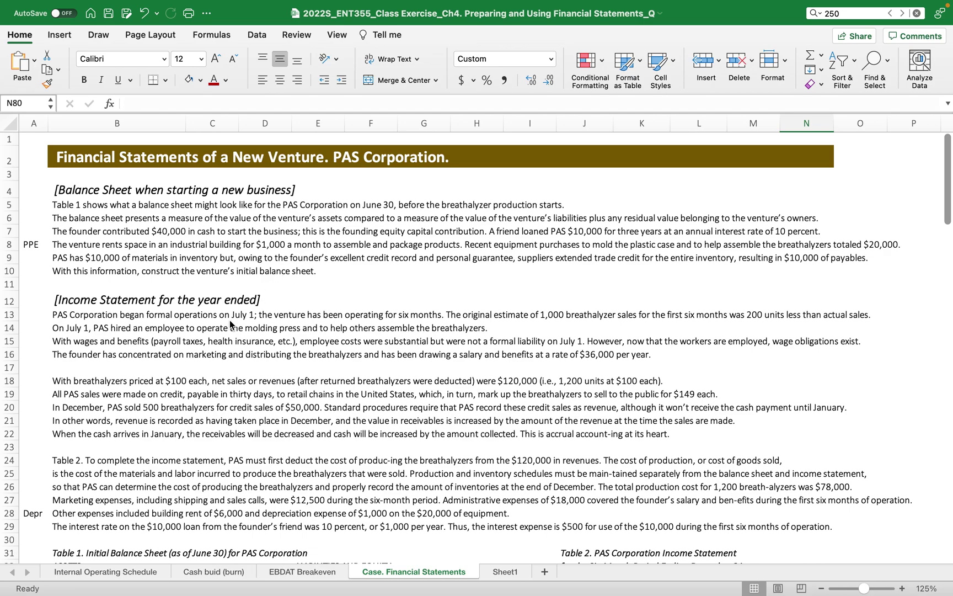
# - Review the balance sheet's Cash (30,000), Common Stock, Long-term debts and total liabilities and equity
pyautogui.scroll(-5, 248, 381)
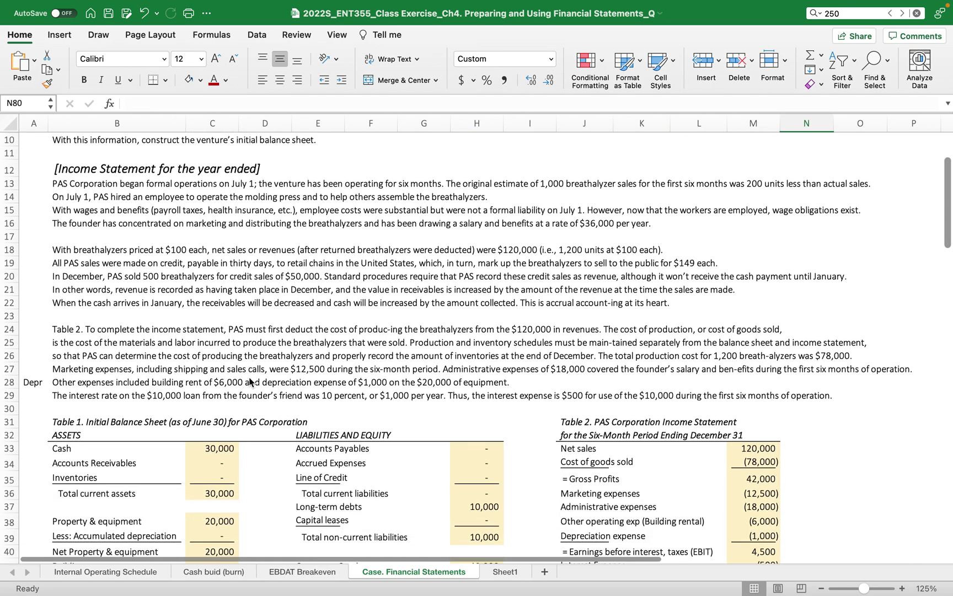
pyautogui.scroll(5, 243, 376)
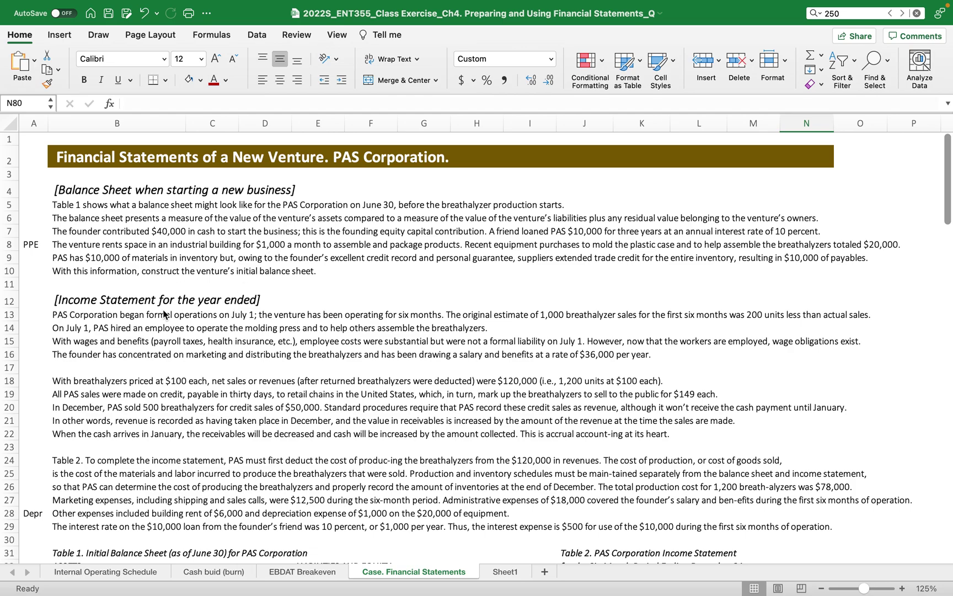
pyautogui.scroll(-5, 164, 313)
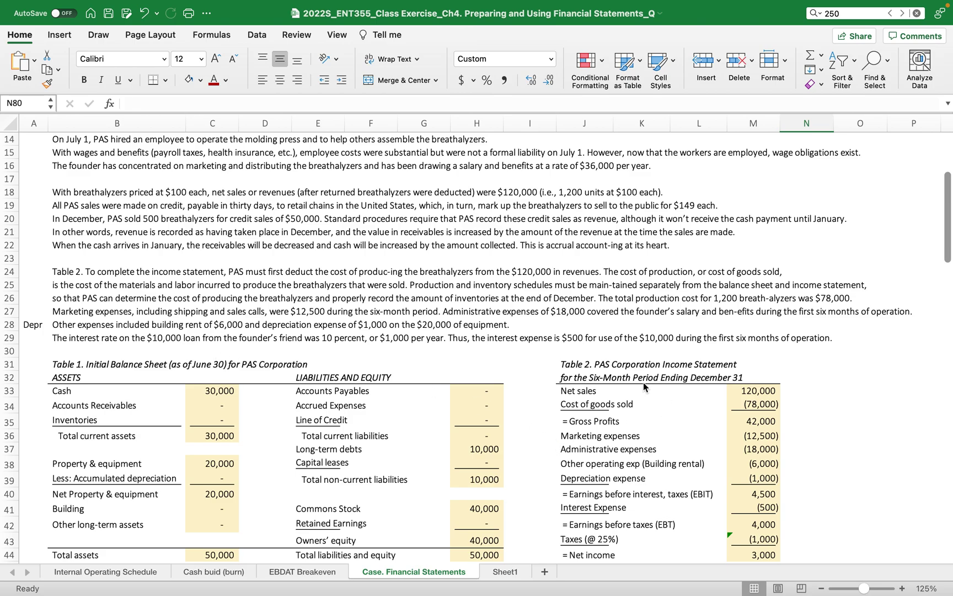
pyautogui.scroll(-3, 644, 382)
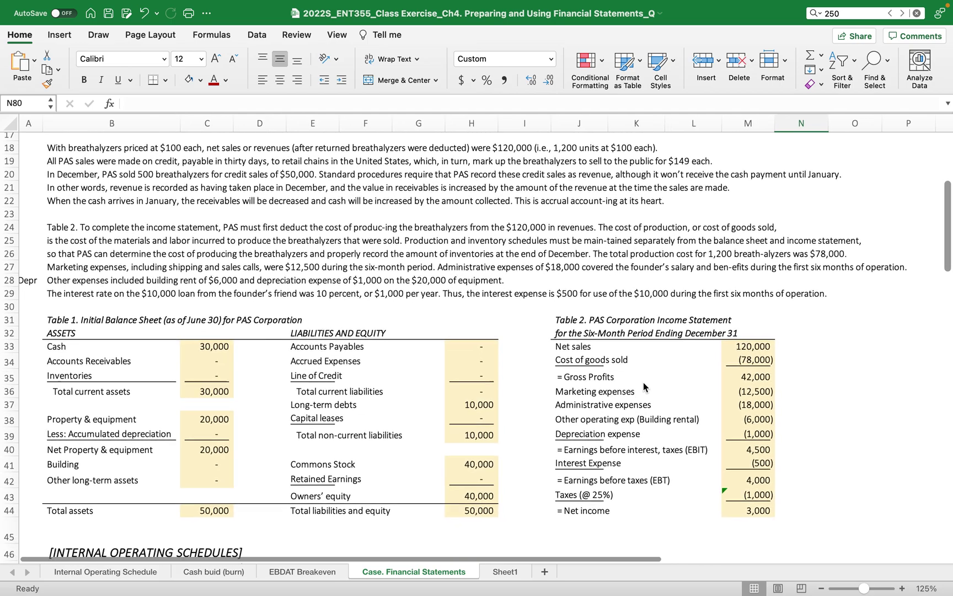
pyautogui.scroll(-4, 643, 383)
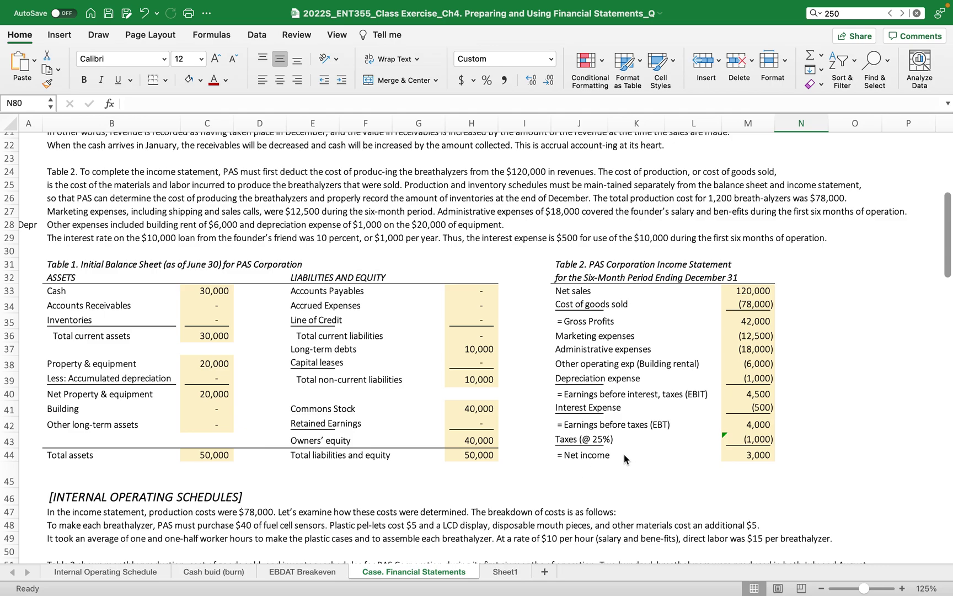
pyautogui.scroll(6, 624, 455)
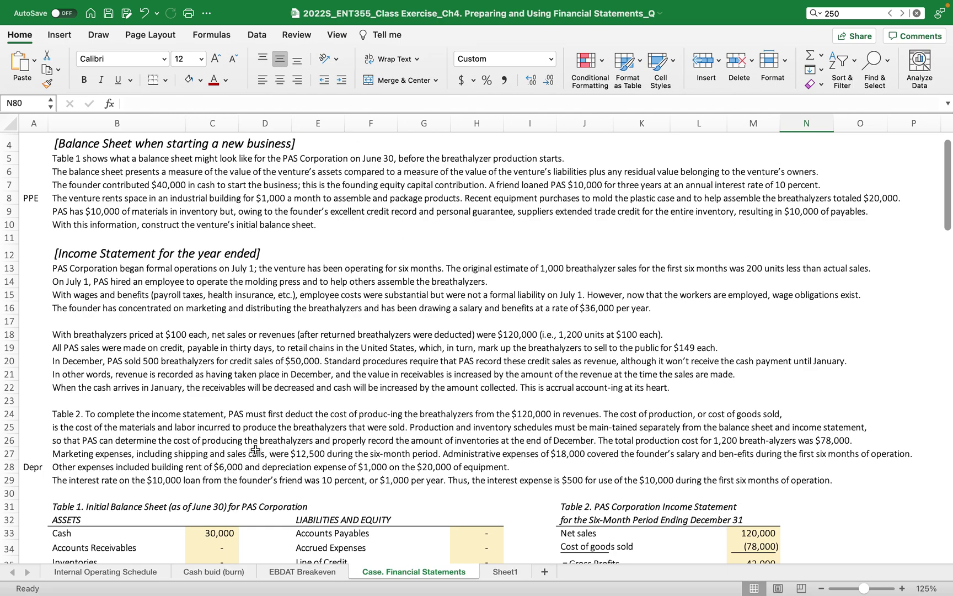
pyautogui.scroll(-5, 271, 445)
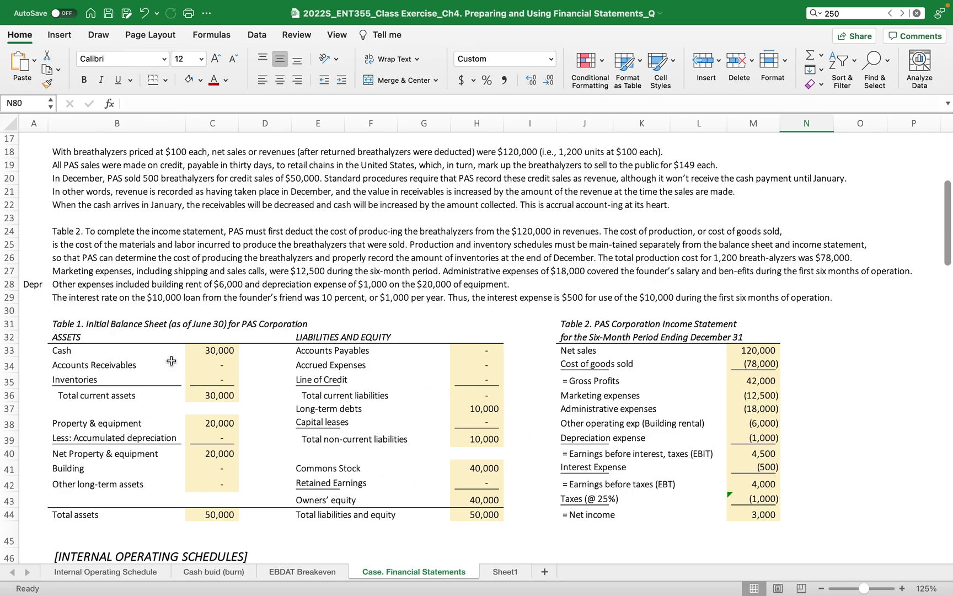
pyautogui.click(201, 351)
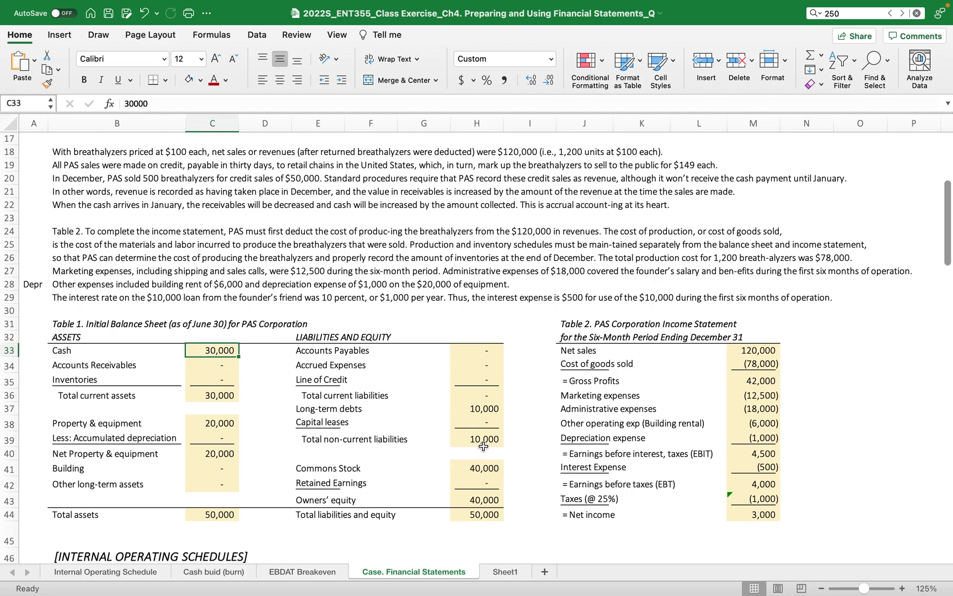
pyautogui.click(460, 470)
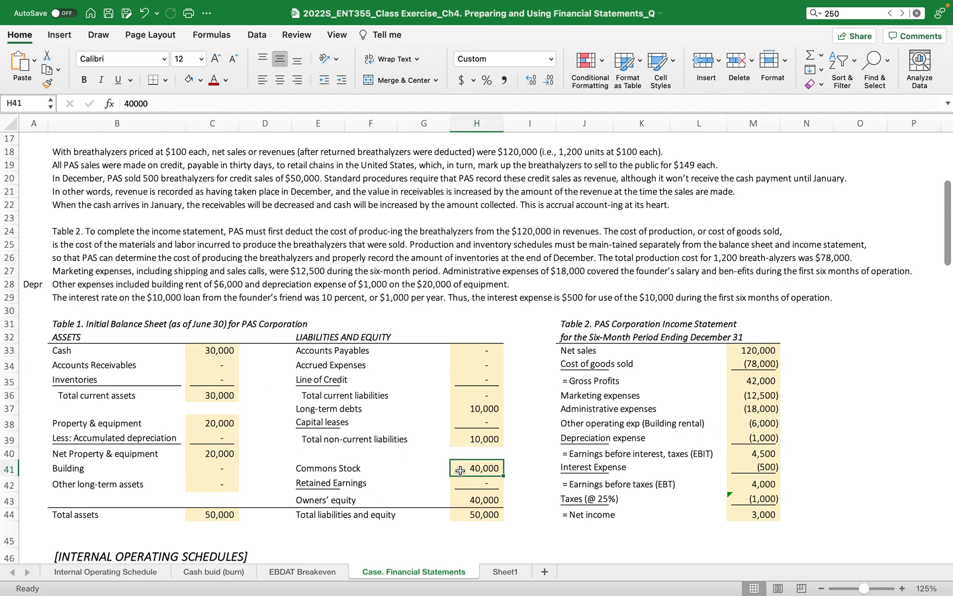
pyautogui.click(465, 412)
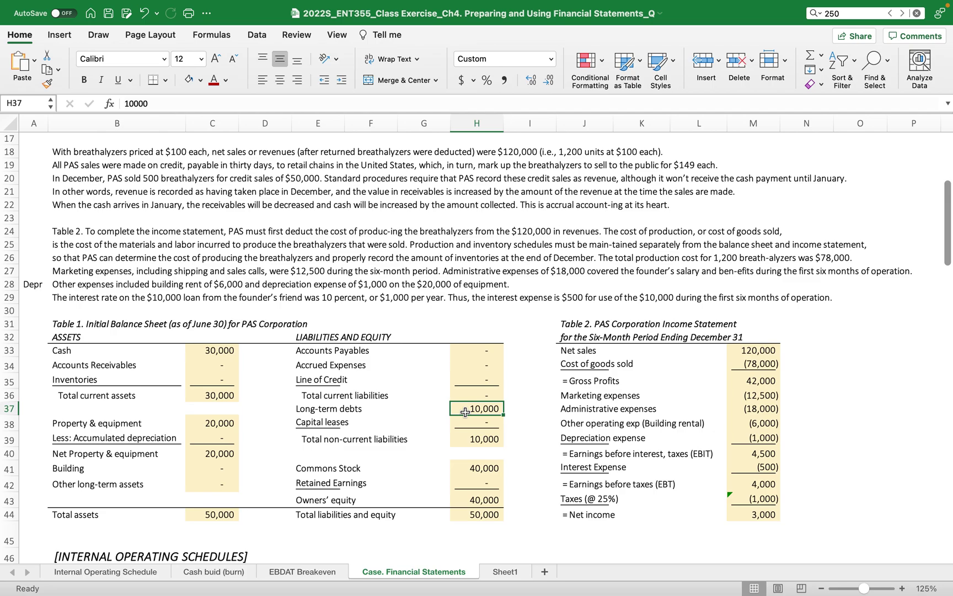
pyautogui.click(457, 517)
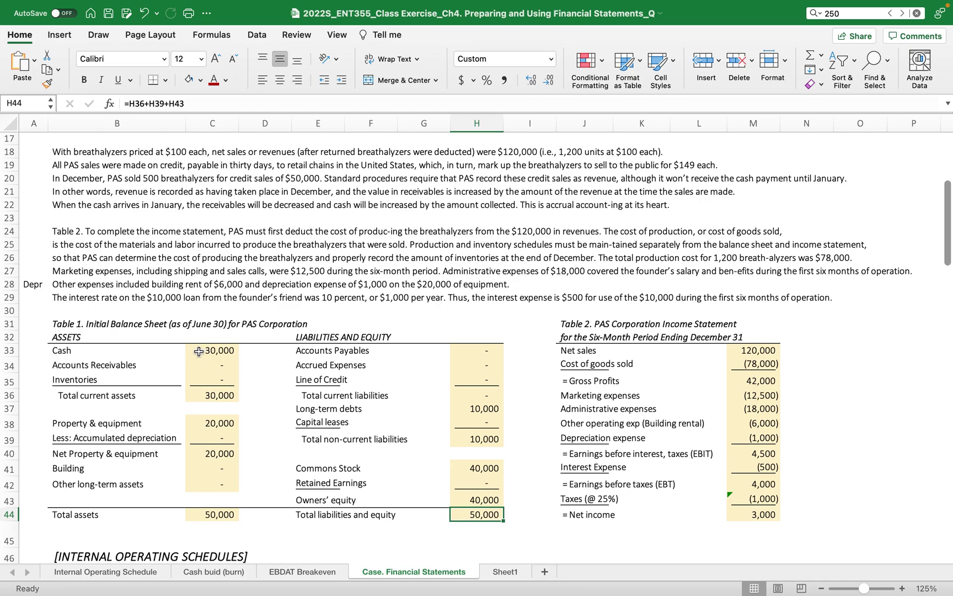
# - Delete the Costs @ $65/unit values in E70:J70 and the July formula in D70
pyautogui.scroll(5, 298, 409)
pyautogui.scroll(-10, 355, 417)
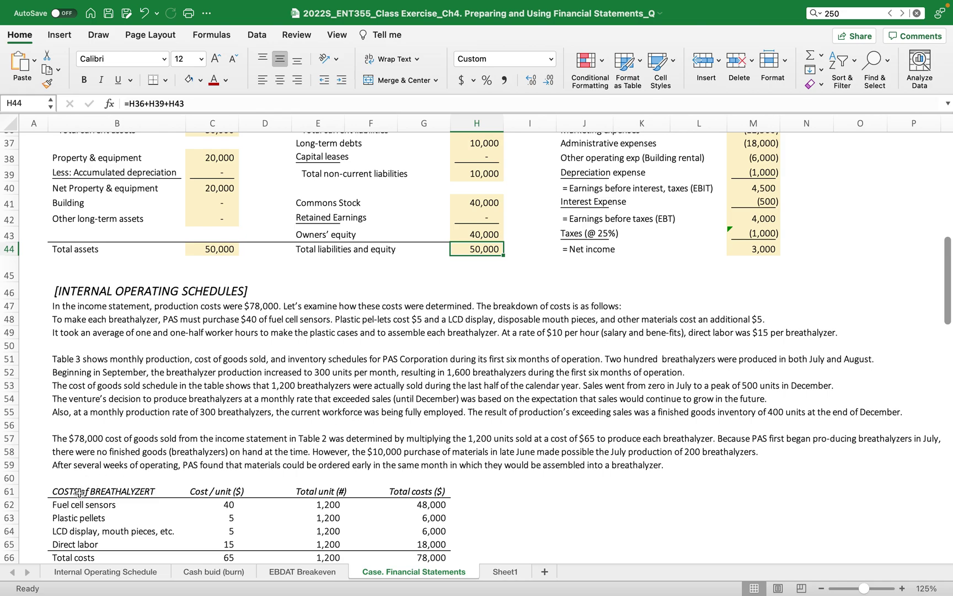
pyautogui.scroll(-3, 158, 457)
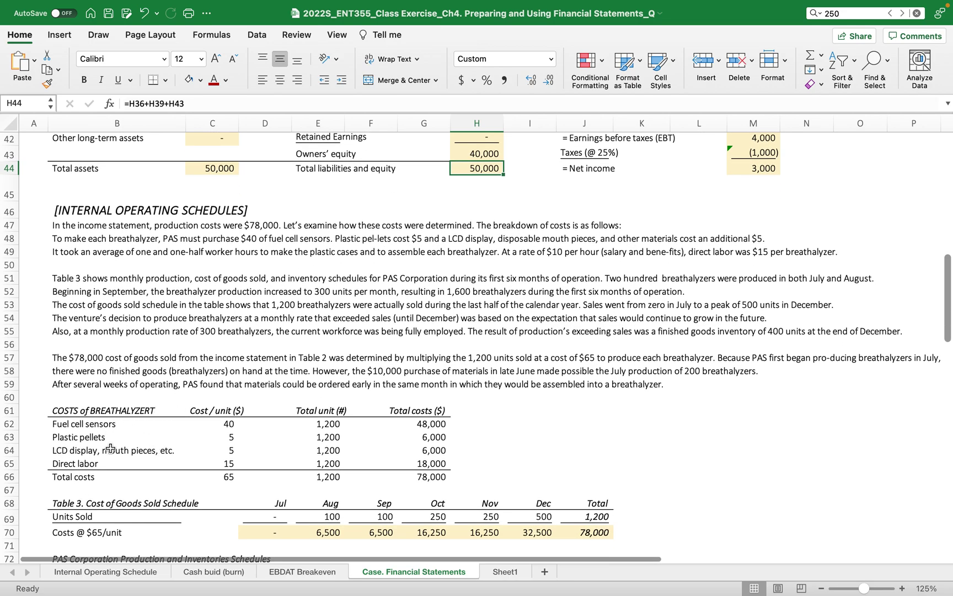
pyautogui.scroll(-4, 162, 396)
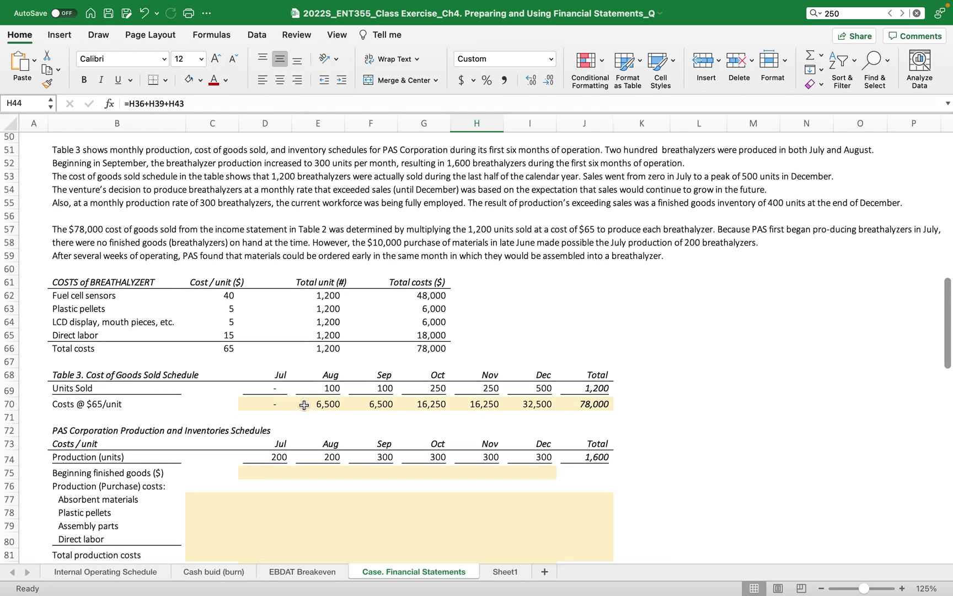
pyautogui.moveTo(304, 404); pyautogui.dragTo(566, 407)
pyautogui.press('Delete')
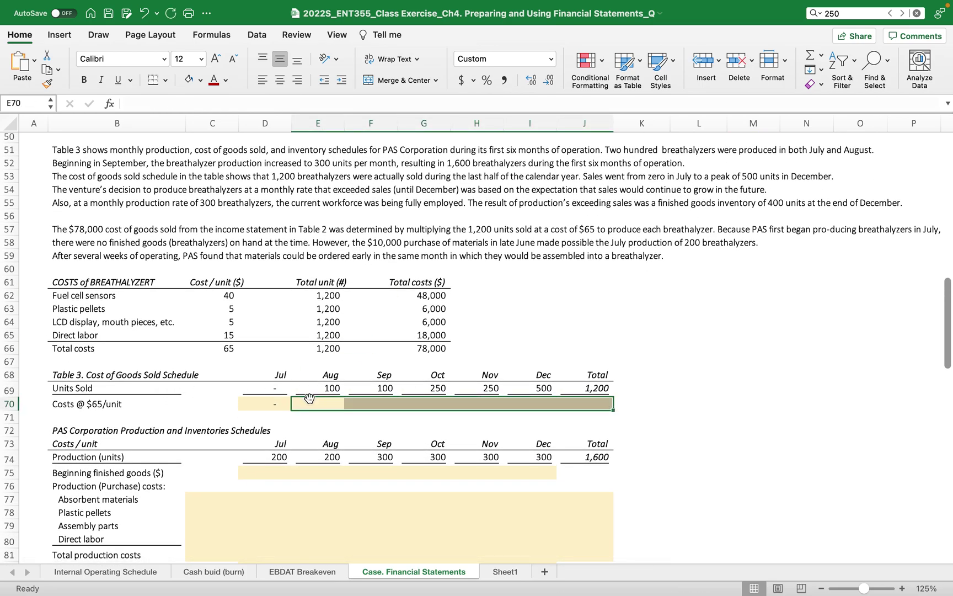
pyautogui.click(257, 405)
pyautogui.press('Delete')
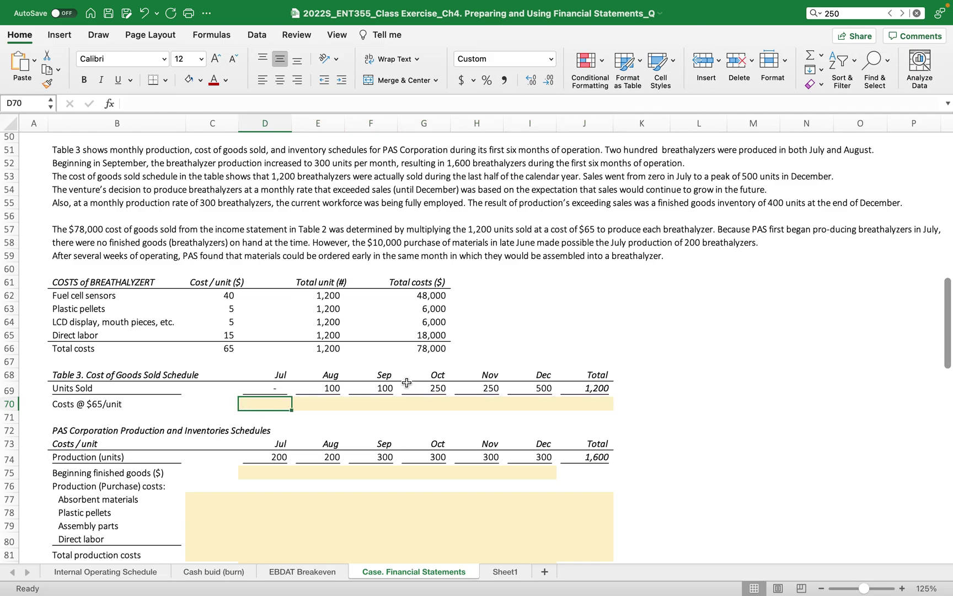
# - Review the Ending Inventory row and the year-end Inventories cell in Table 4
pyautogui.scroll(4, 407, 383)
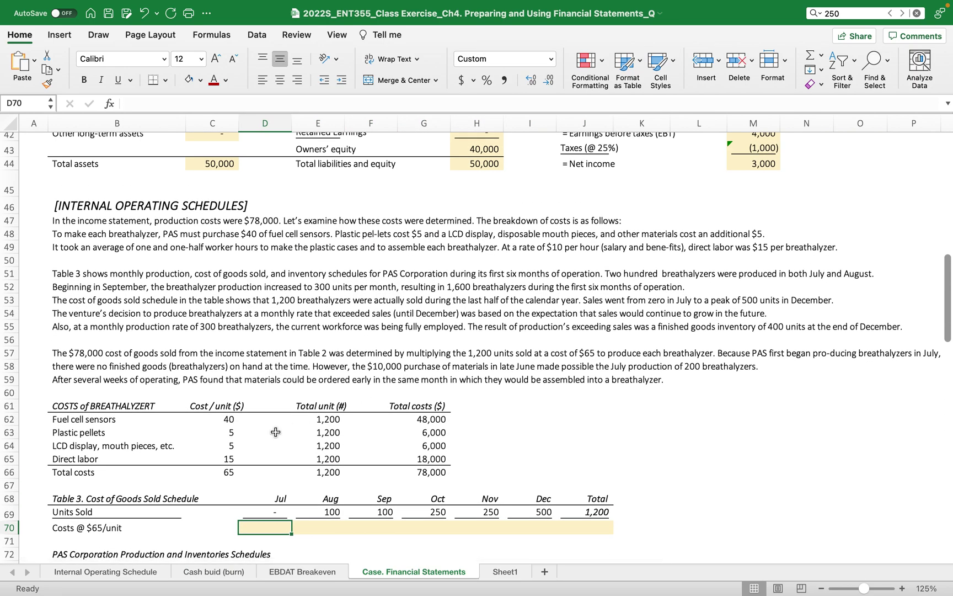
pyautogui.scroll(-5, 276, 432)
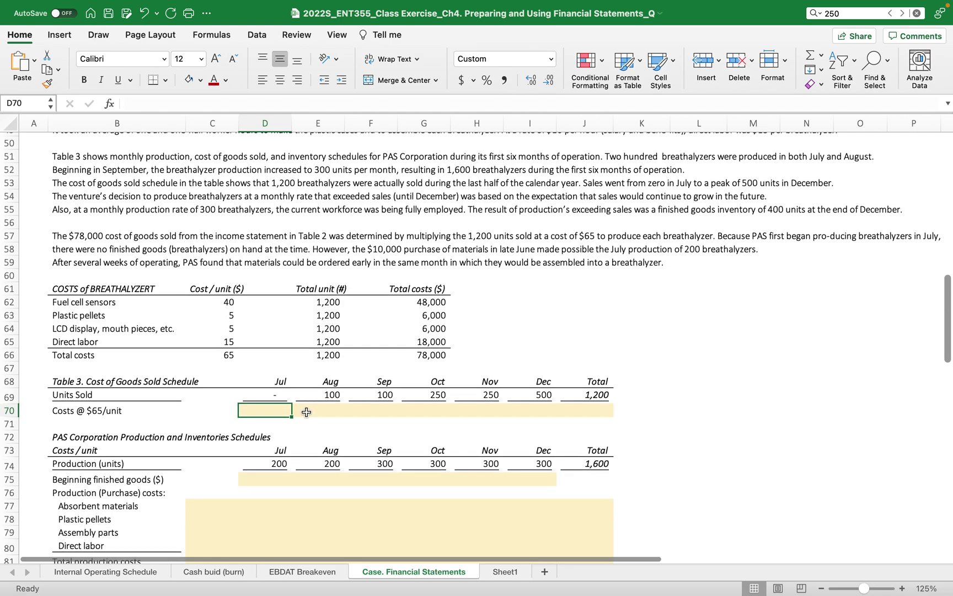
pyautogui.scroll(-3, 309, 411)
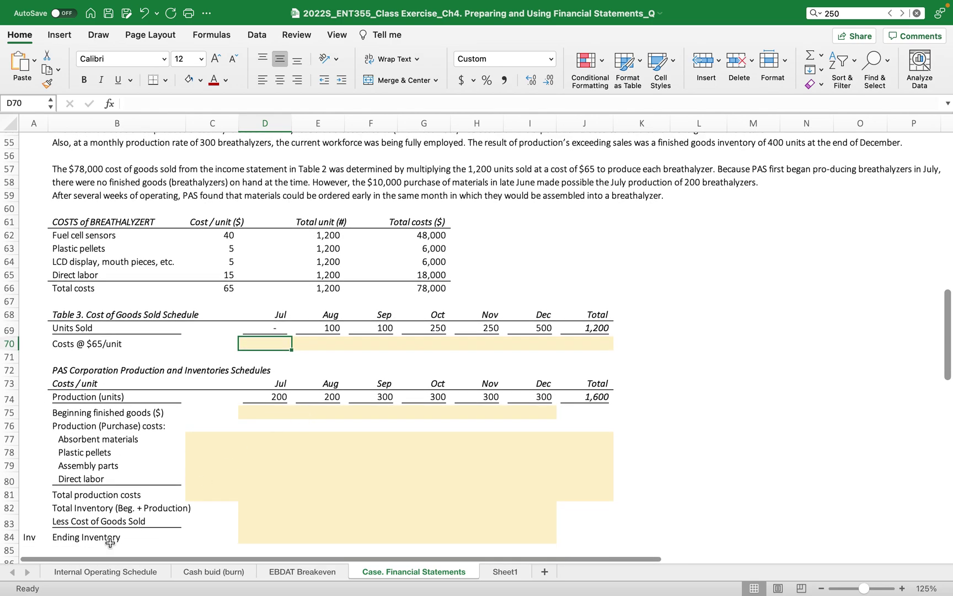
pyautogui.click(72, 538)
pyautogui.click(279, 539)
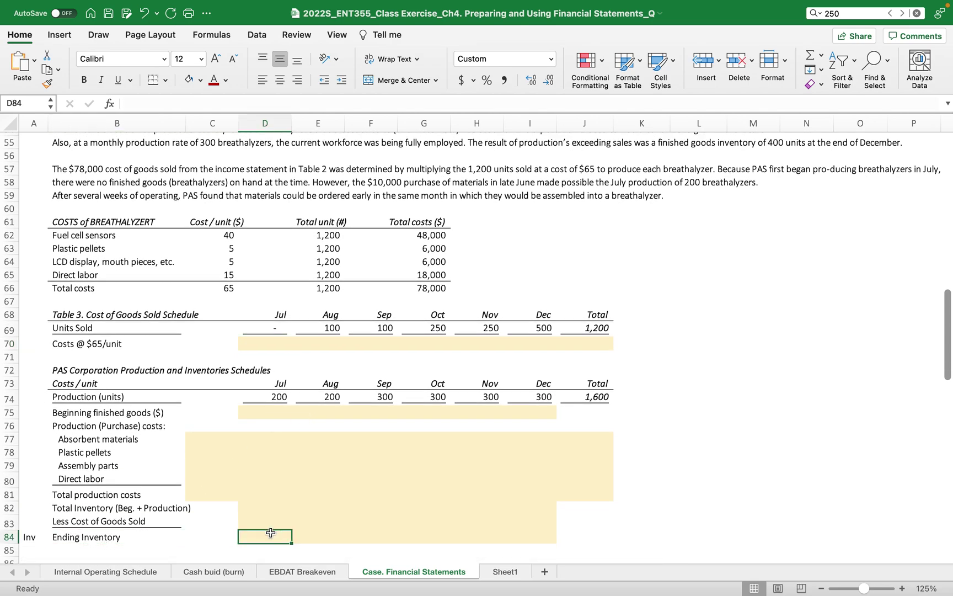
pyautogui.scroll(-10, 293, 497)
pyautogui.scroll(-4, 307, 477)
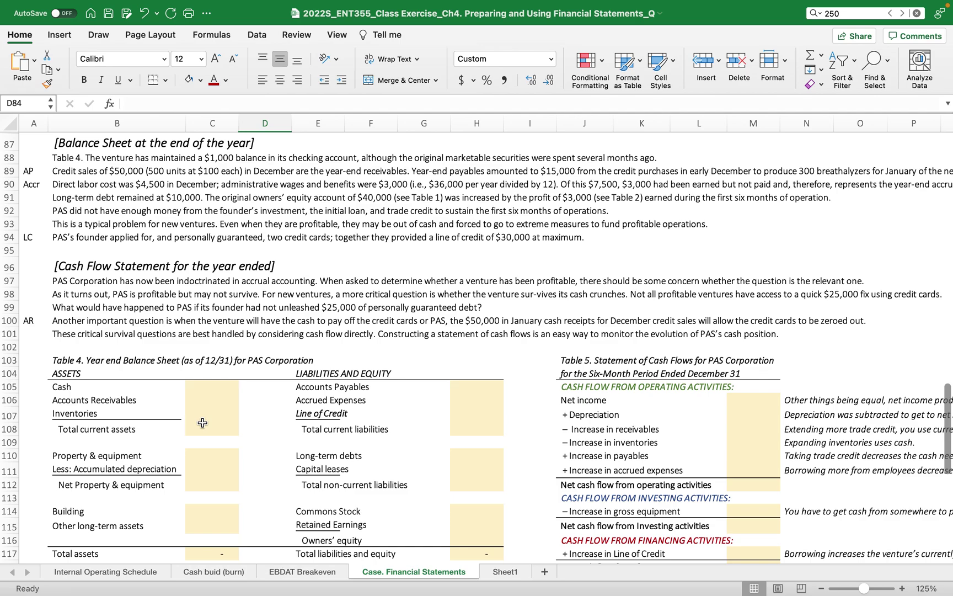
pyautogui.click(215, 412)
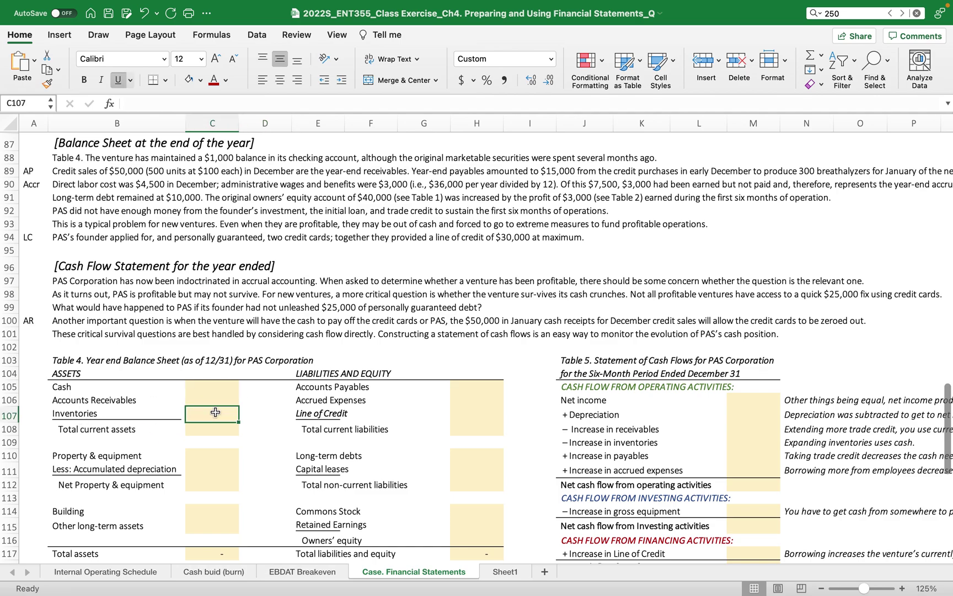
pyautogui.scroll(10, 407, 408)
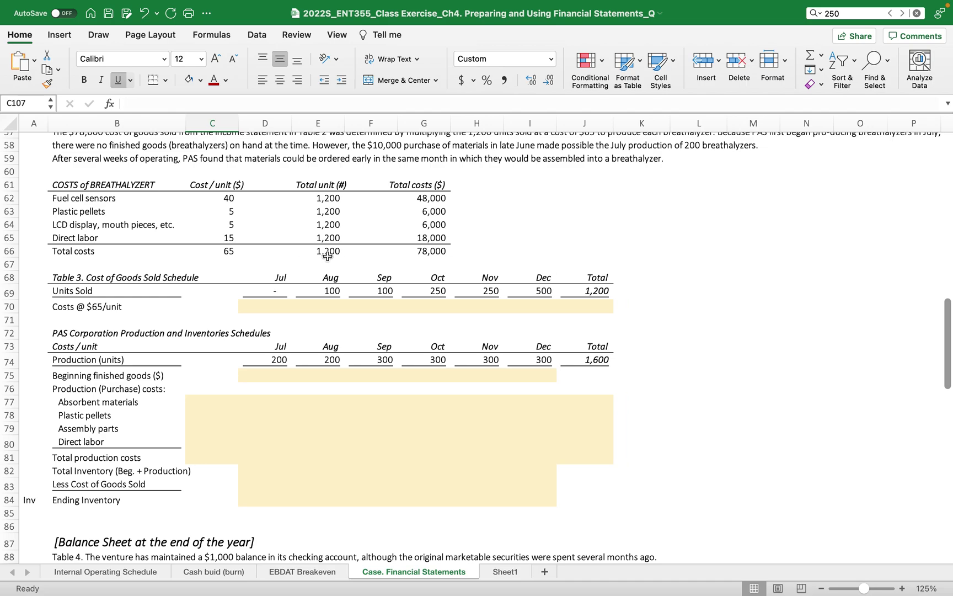
# - Enter =$C$66*D69 in D70 for July's cost of goods sold
pyautogui.click(587, 292)
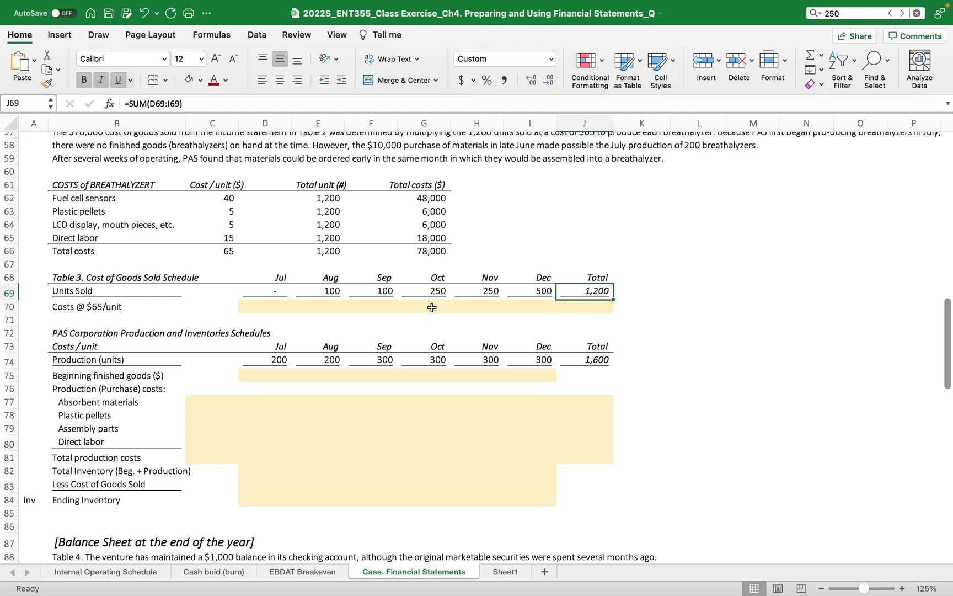
pyautogui.click(320, 292)
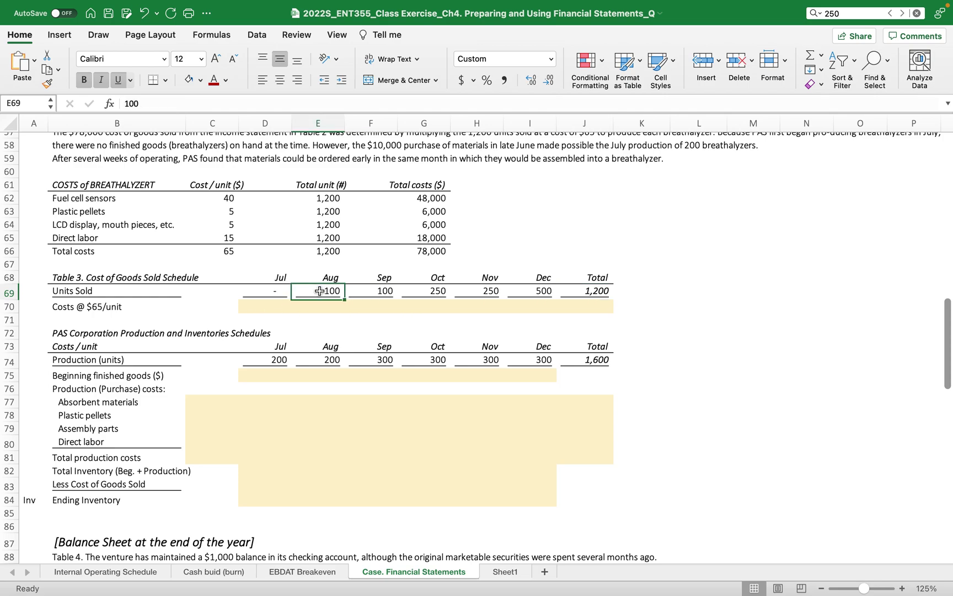
pyautogui.click(374, 287)
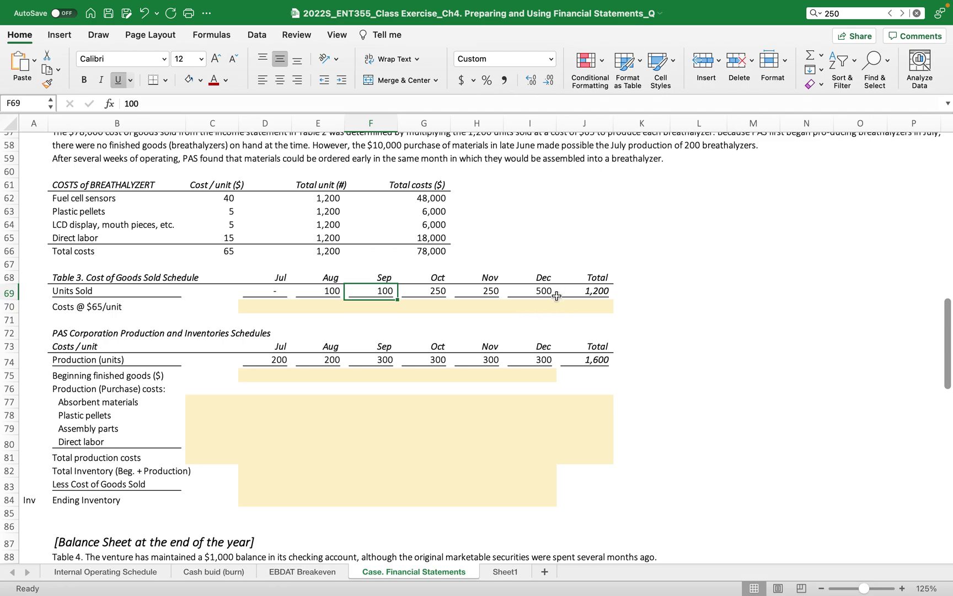
pyautogui.click(271, 305)
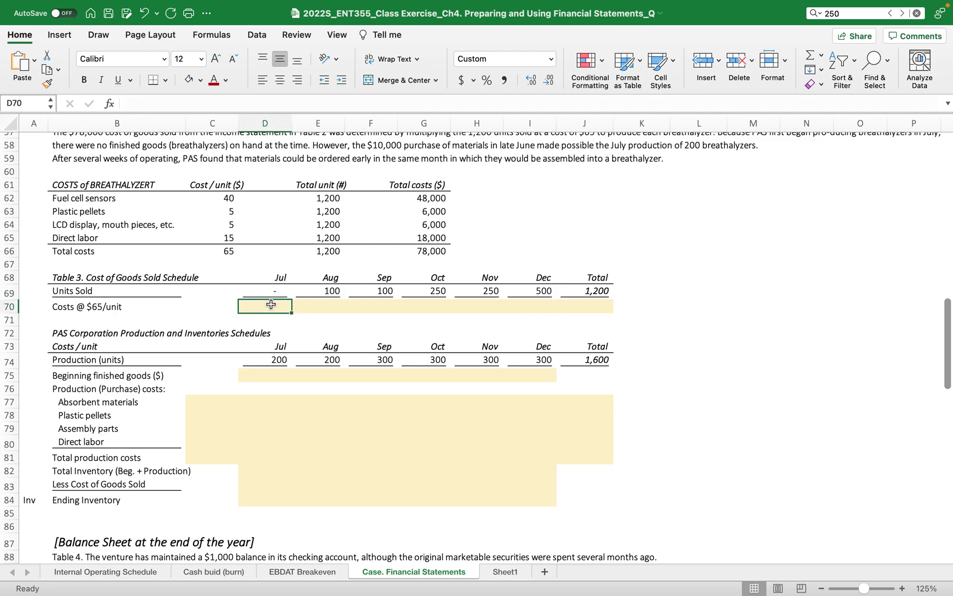
pyautogui.write('=')
pyautogui.click(208, 251)
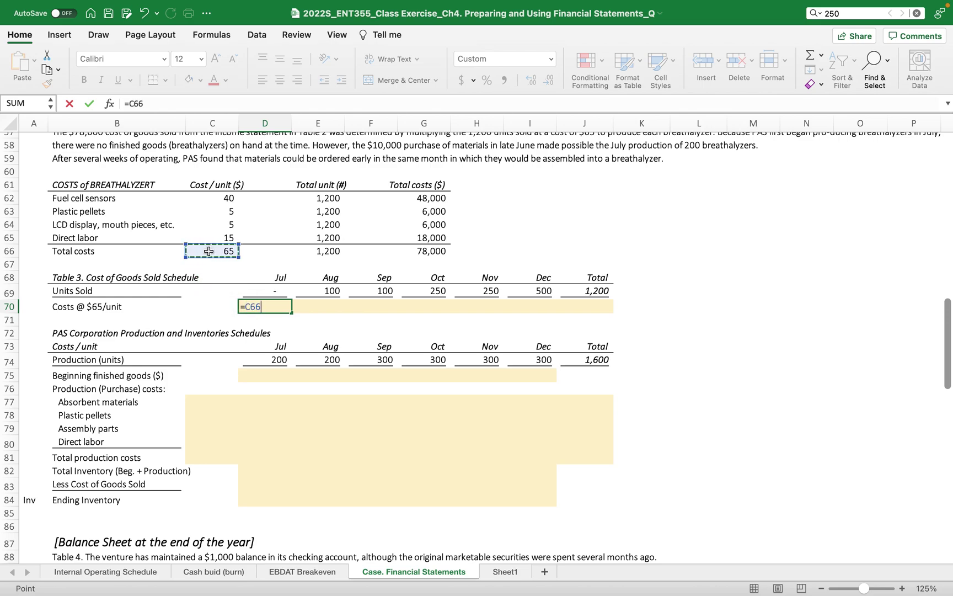
pyautogui.press('F4')
pyautogui.write('*')
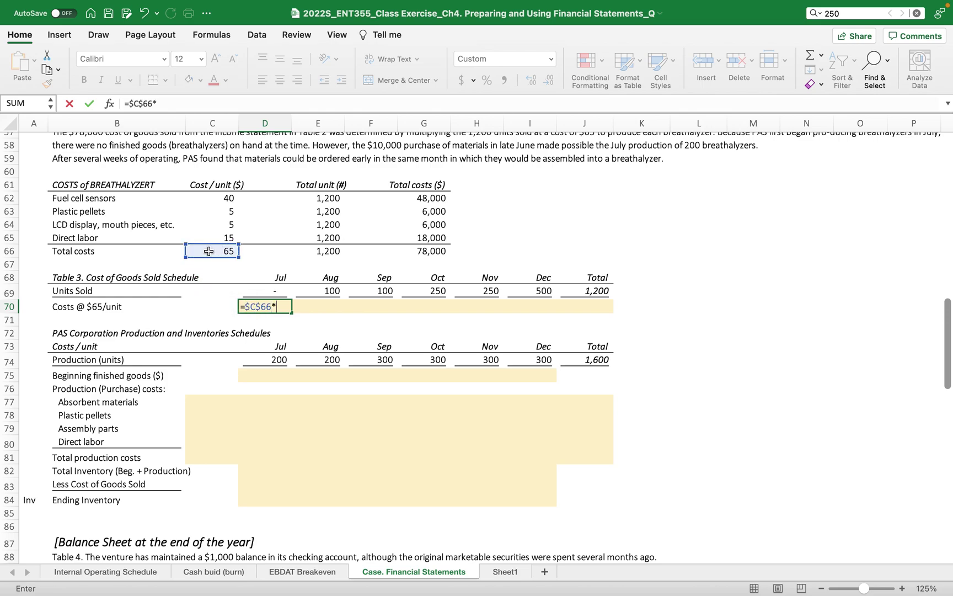
pyautogui.click(263, 290)
pyautogui.press('Return')
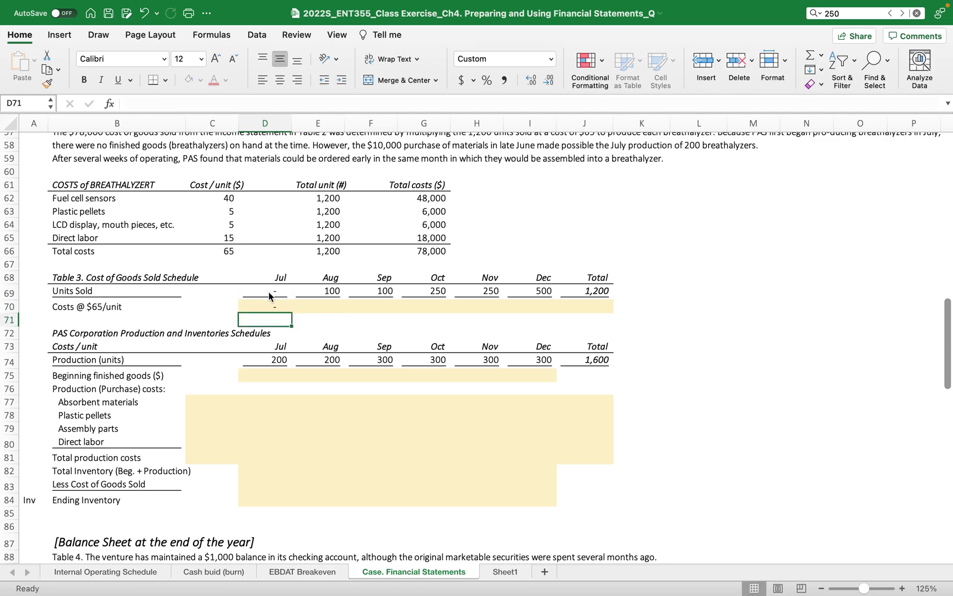
# - Fill the cost formula right through J70, keeping Units Sold unchanged, for a 78,000 total
pyautogui.click(269, 309)
pyautogui.moveTo(290, 316); pyautogui.dragTo(610, 308)
pyautogui.moveTo(613, 308); pyautogui.dragTo(618, 299)
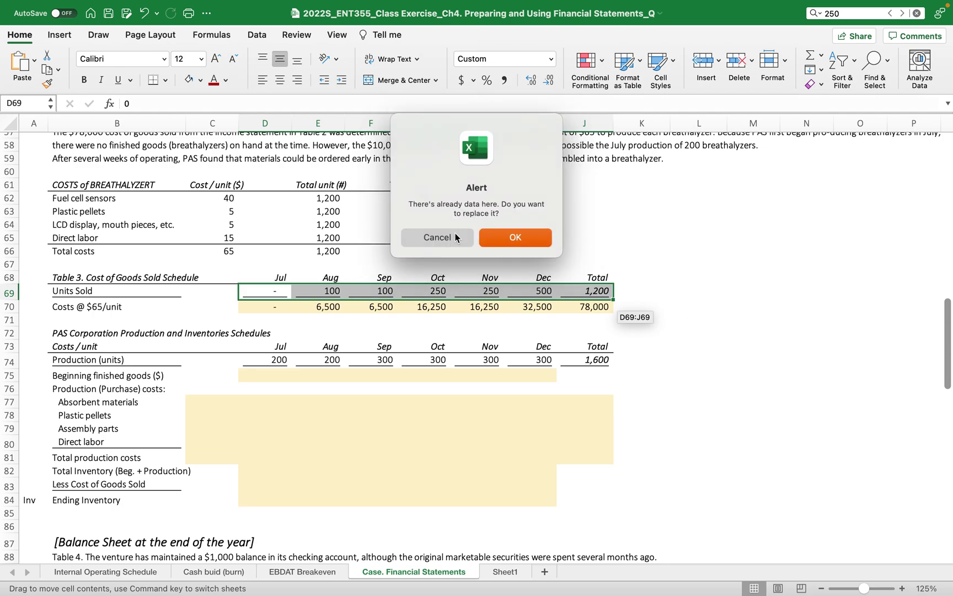
pyautogui.click(436, 238)
pyautogui.click(753, 238)
pyautogui.doubleClick(589, 305)
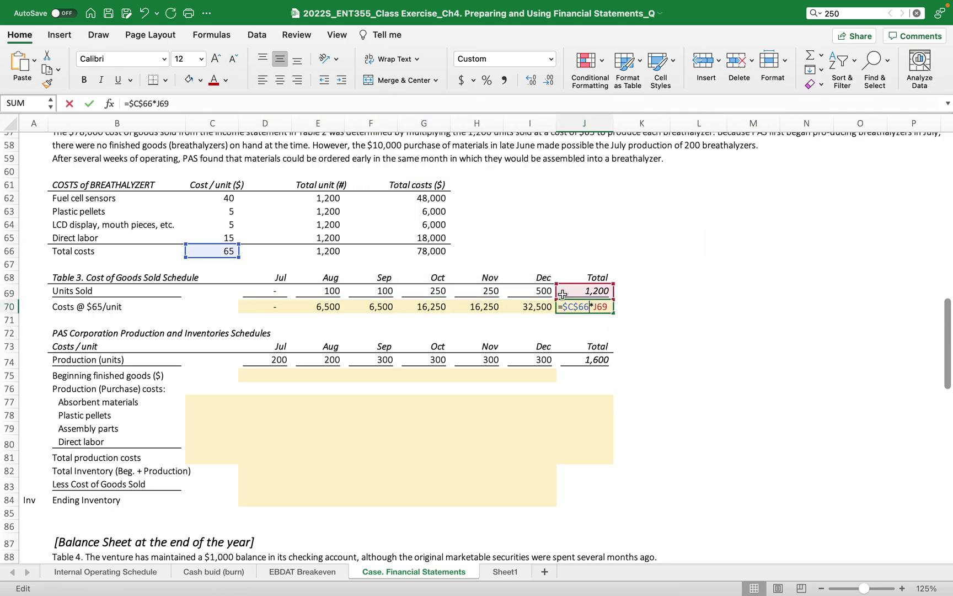
pyautogui.click(506, 208)
pyautogui.press('Left')
pyautogui.press('Left')
pyautogui.press('Down')
pyautogui.press('Down')
pyautogui.press('Down')
pyautogui.click(599, 228)
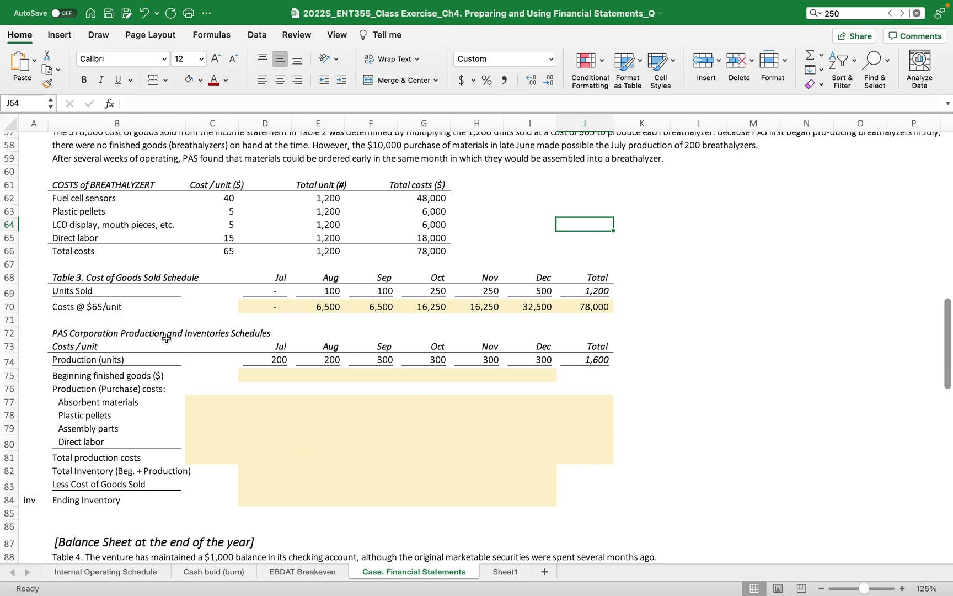
# - Make the Ending Inventory row bold and italic
pyautogui.click(91, 495)
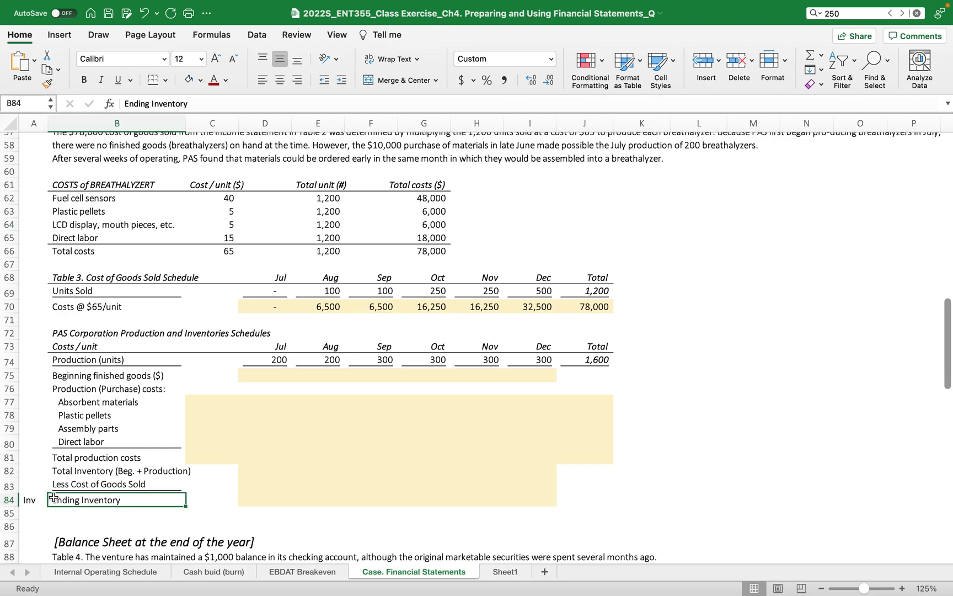
pyautogui.click(7, 499)
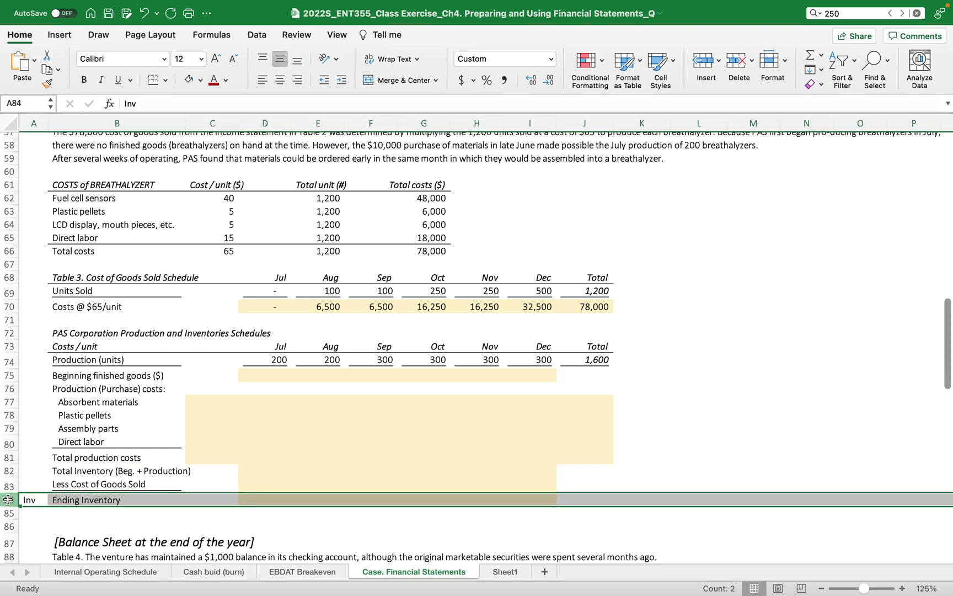
pyautogui.press('super+b')
pyautogui.press('super+i')
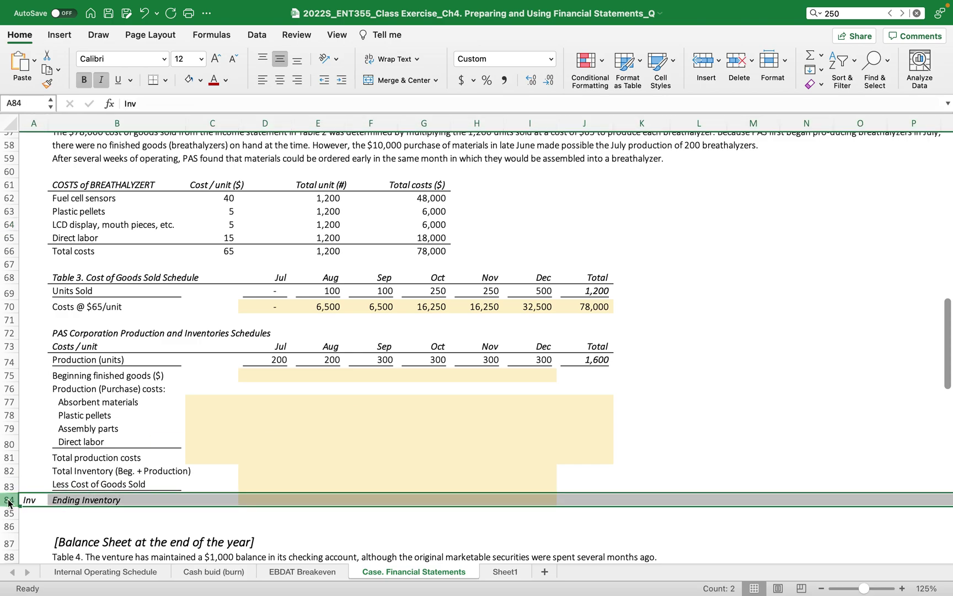
pyautogui.click(687, 361)
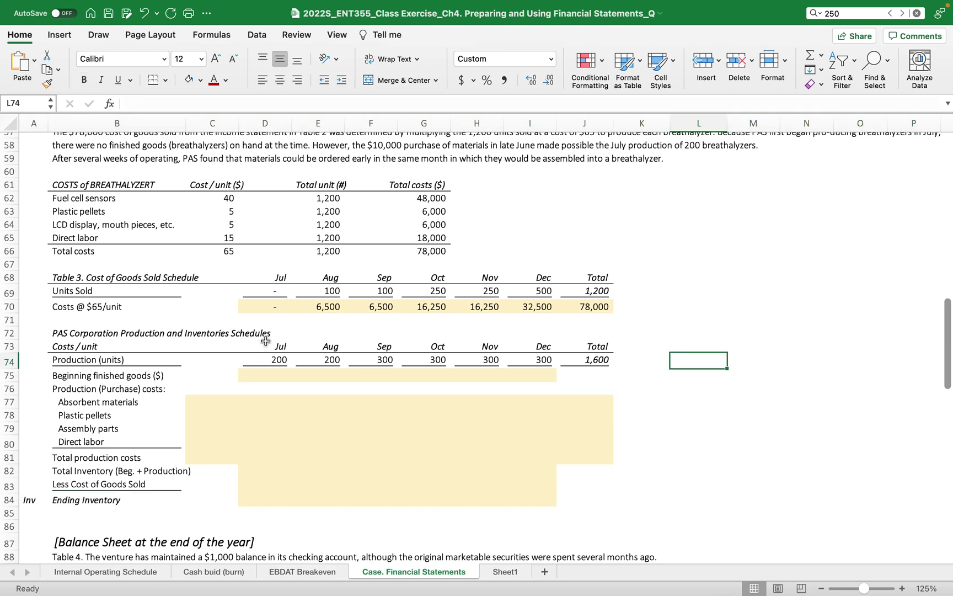
pyautogui.scroll(-1, 322, 327)
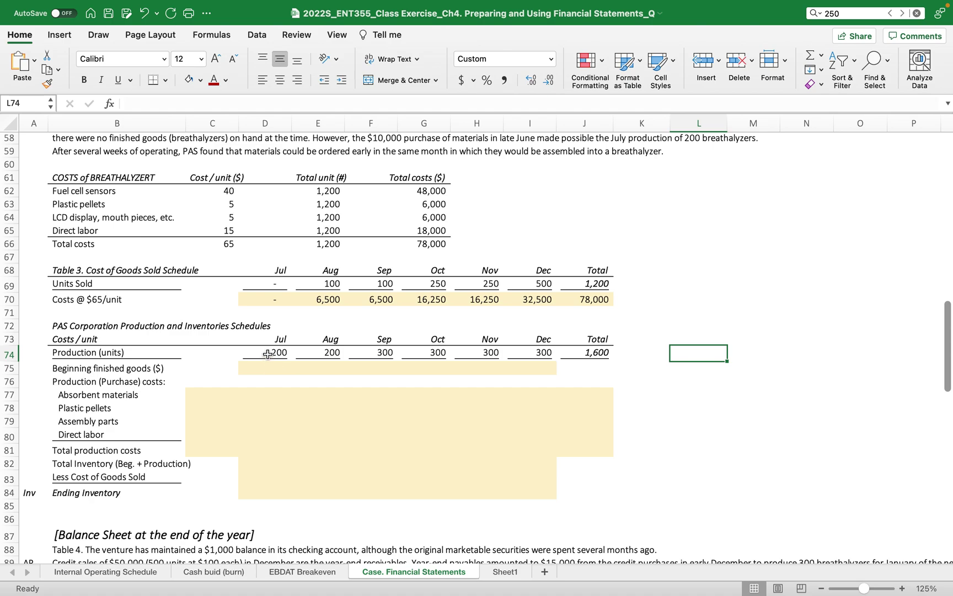
pyautogui.click(243, 349)
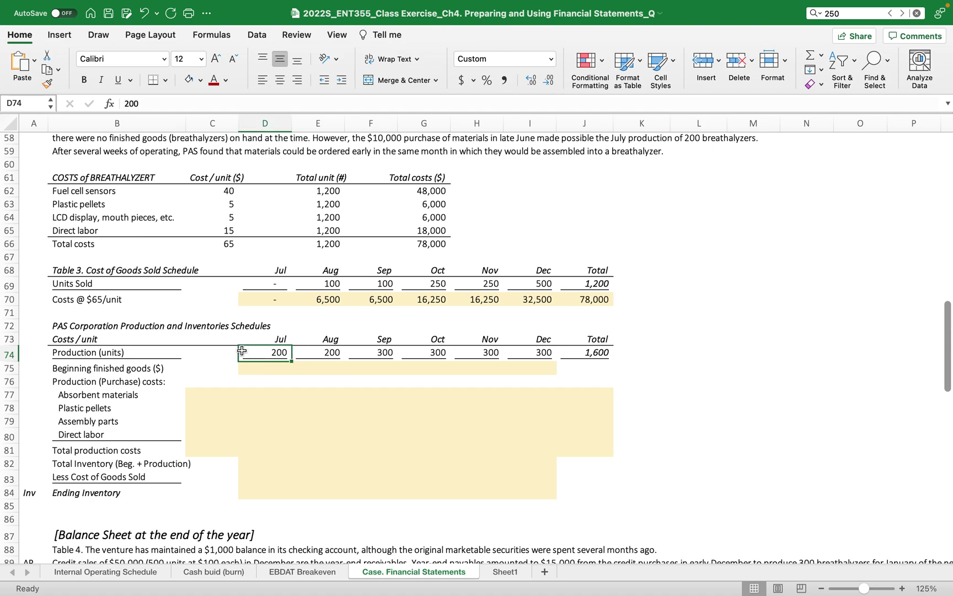
pyautogui.click(318, 353)
pyautogui.click(382, 353)
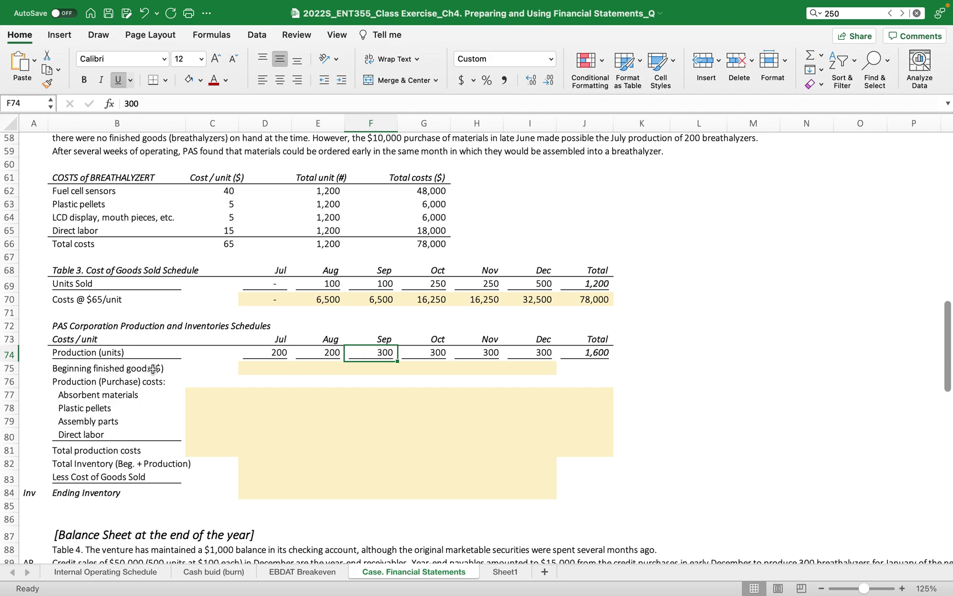
pyautogui.click(77, 394)
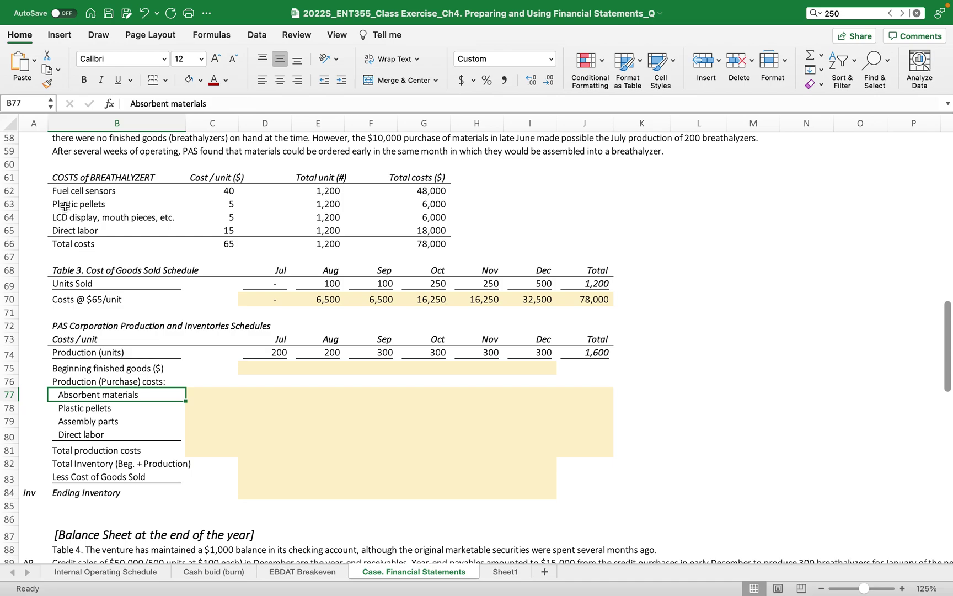
# - Link C77:C81 to the cost table via =C62 filled down (40, 5, 5, 15, 65) and underline 15
pyautogui.click(205, 445)
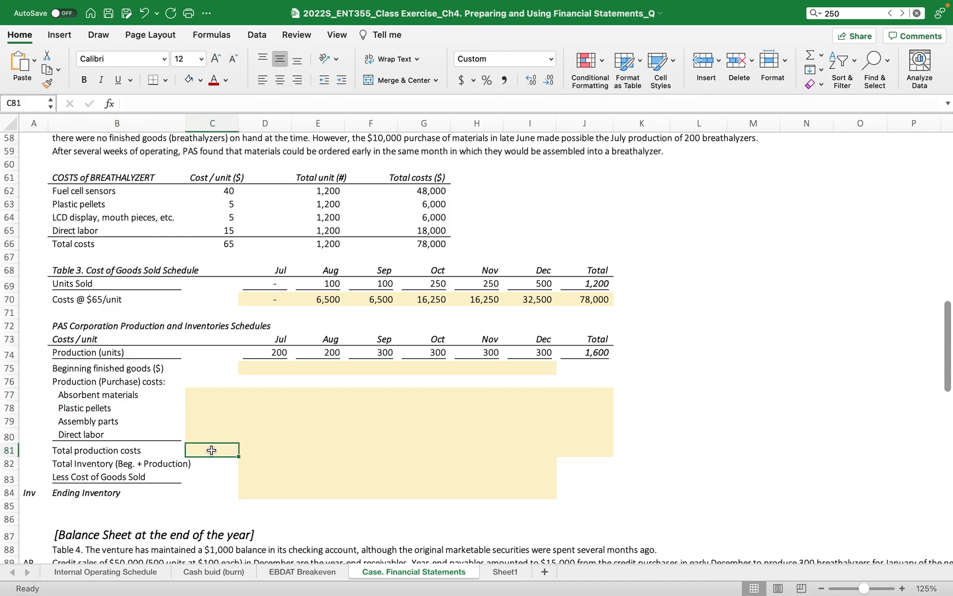
pyautogui.click(207, 385)
pyautogui.click(207, 393)
pyautogui.write('=')
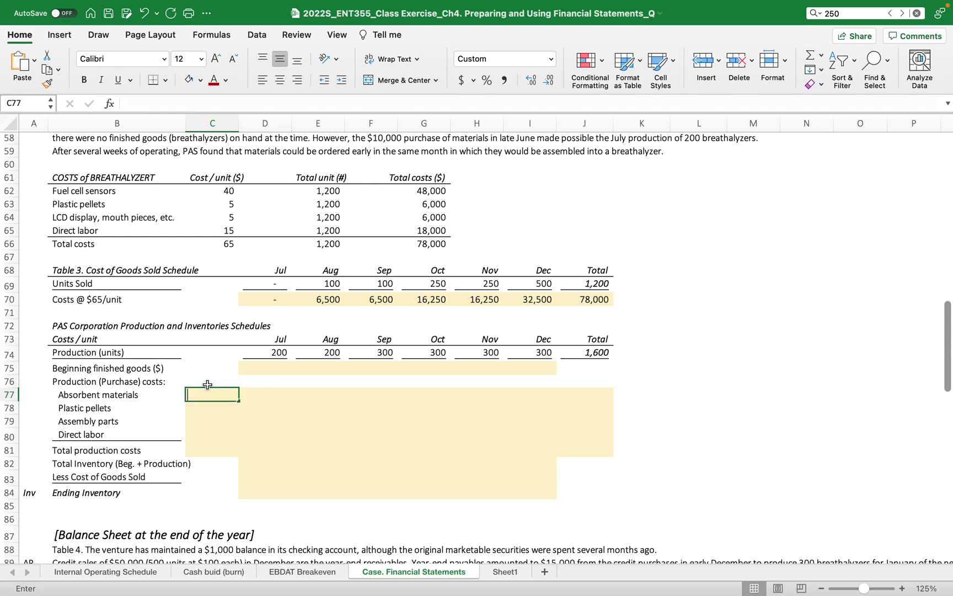
pyautogui.click(208, 191)
pyautogui.press('Return')
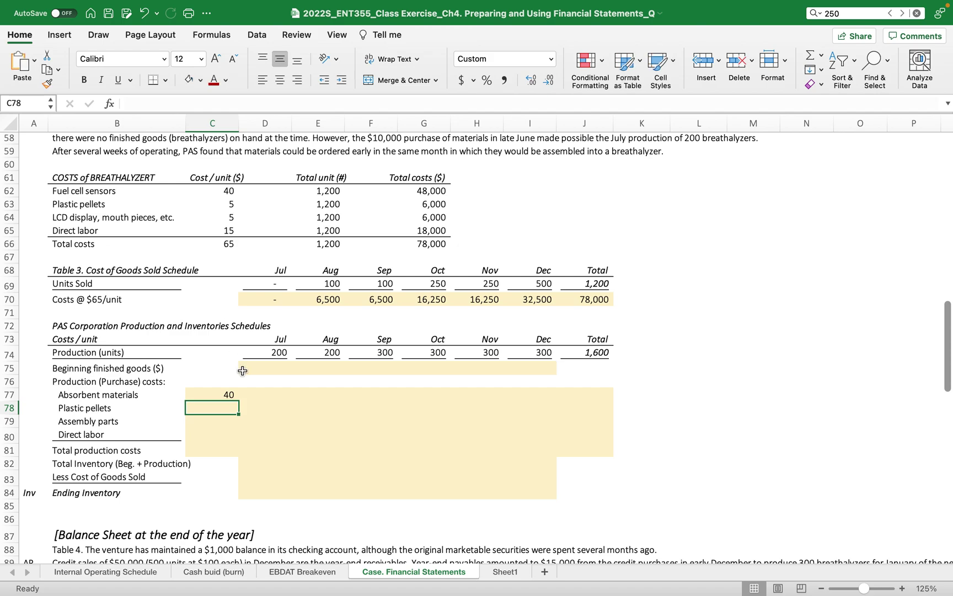
pyautogui.click(223, 395)
pyautogui.moveTo(238, 401); pyautogui.dragTo(238, 453)
pyautogui.click(221, 437)
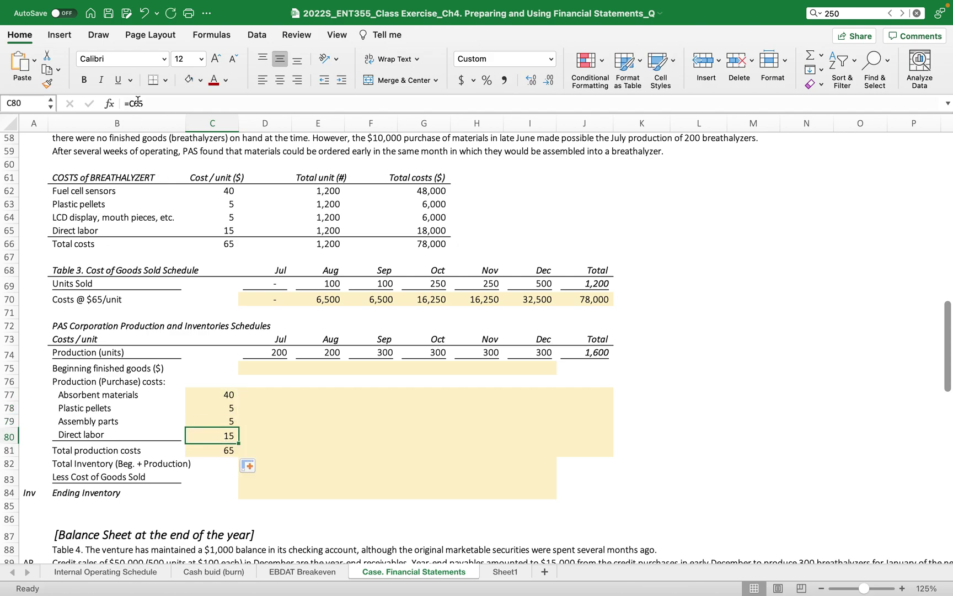
pyautogui.click(119, 82)
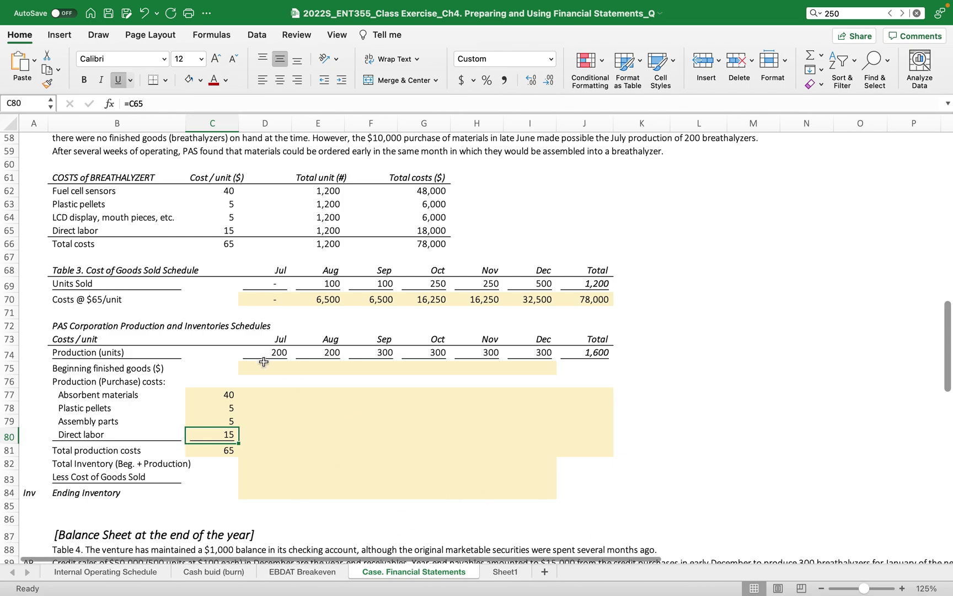
# - Enter 0 as July's beginning finished goods in D75
pyautogui.click(260, 363)
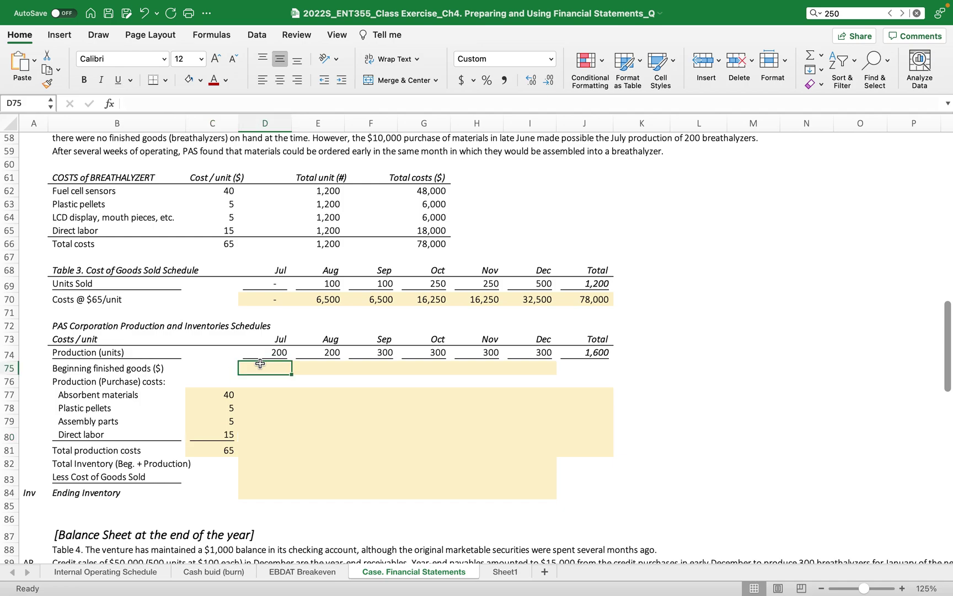
pyautogui.write('0')
pyautogui.press('Return')
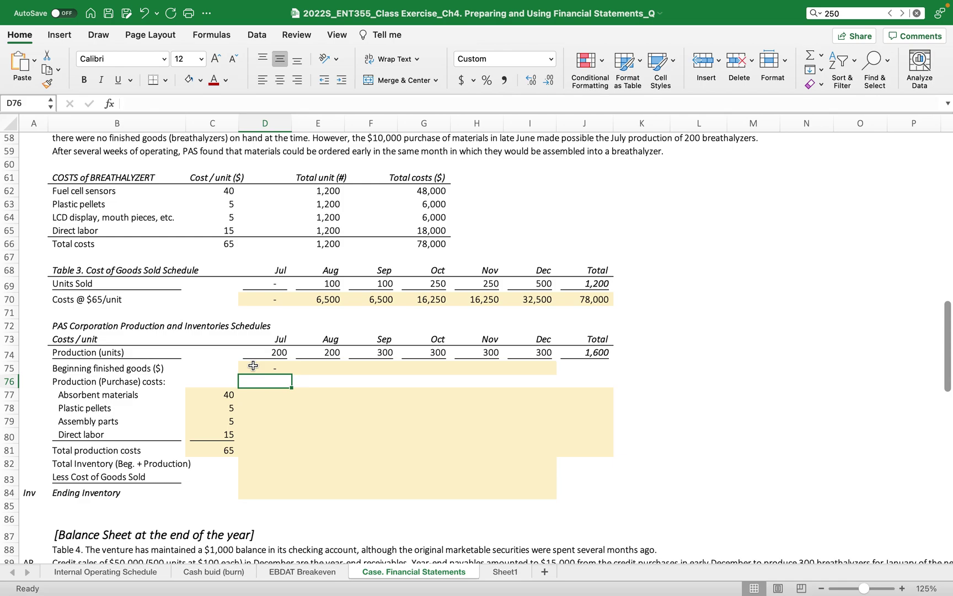
# - Enter =$C$77*D74 in D77 and fill to I77, giving 8,000, 8,000, then 12,000
pyautogui.click(260, 398)
pyautogui.write('=')
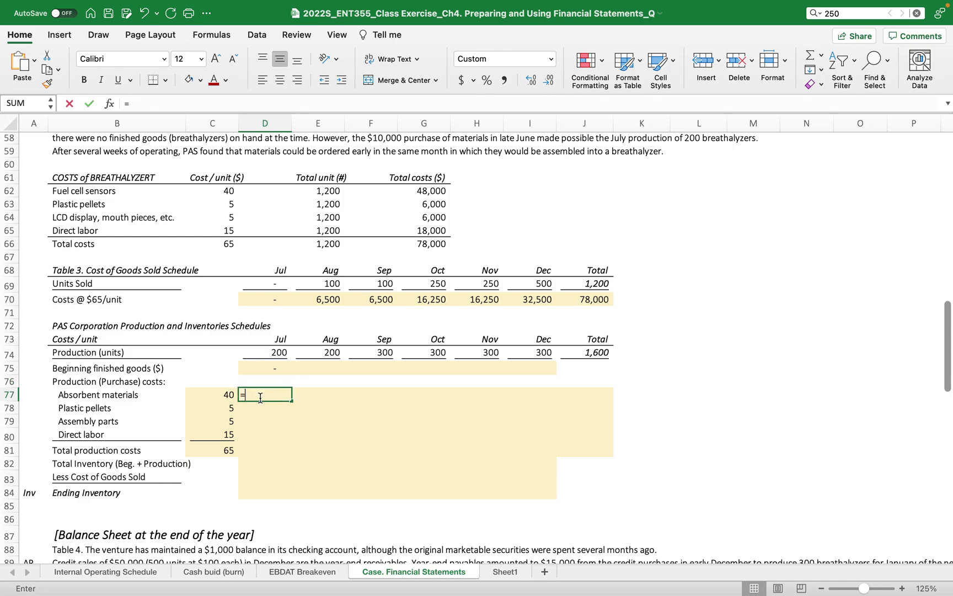
pyautogui.click(210, 395)
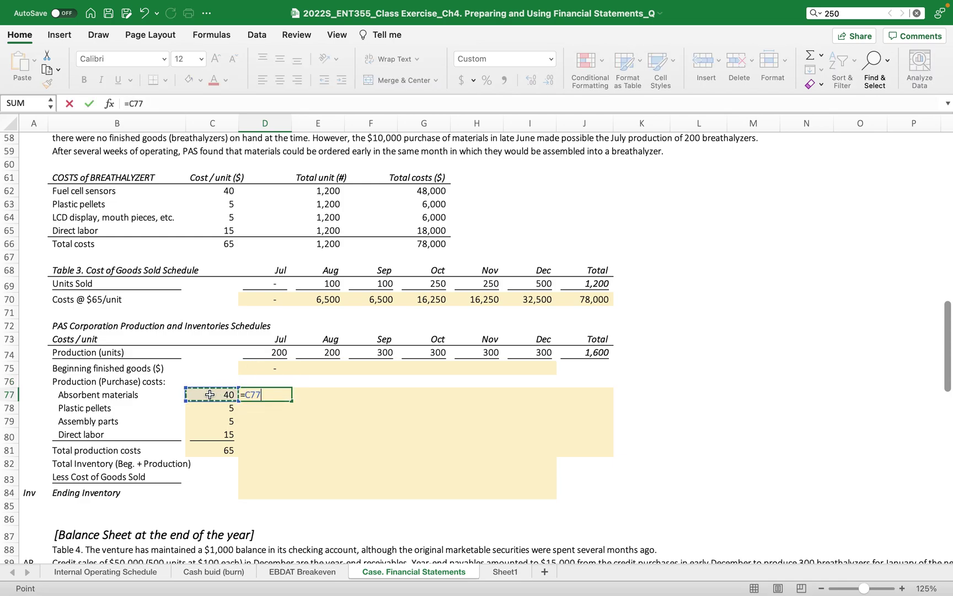
pyautogui.write('*')
pyautogui.click(261, 354)
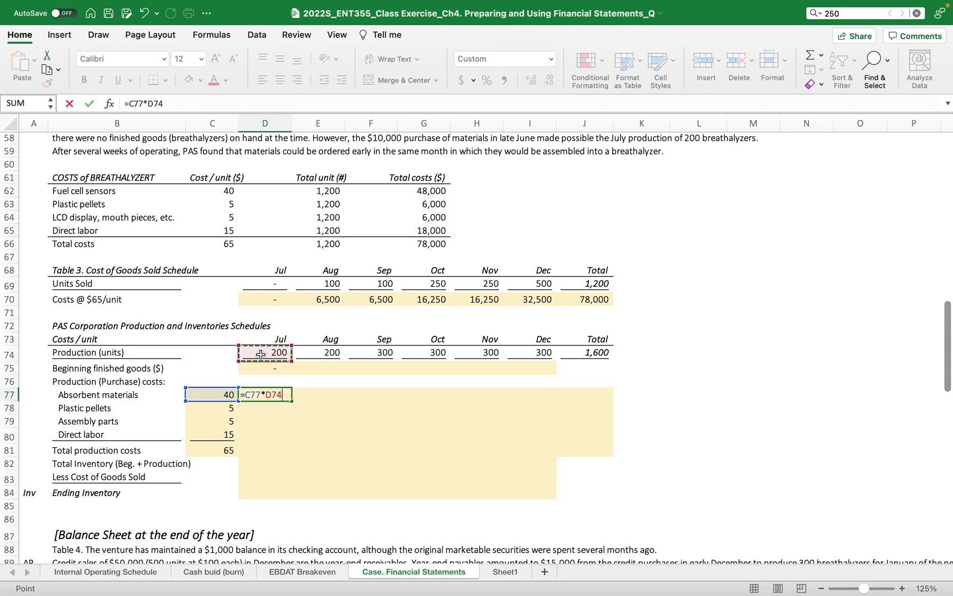
pyautogui.click(255, 394)
pyautogui.press('F4')
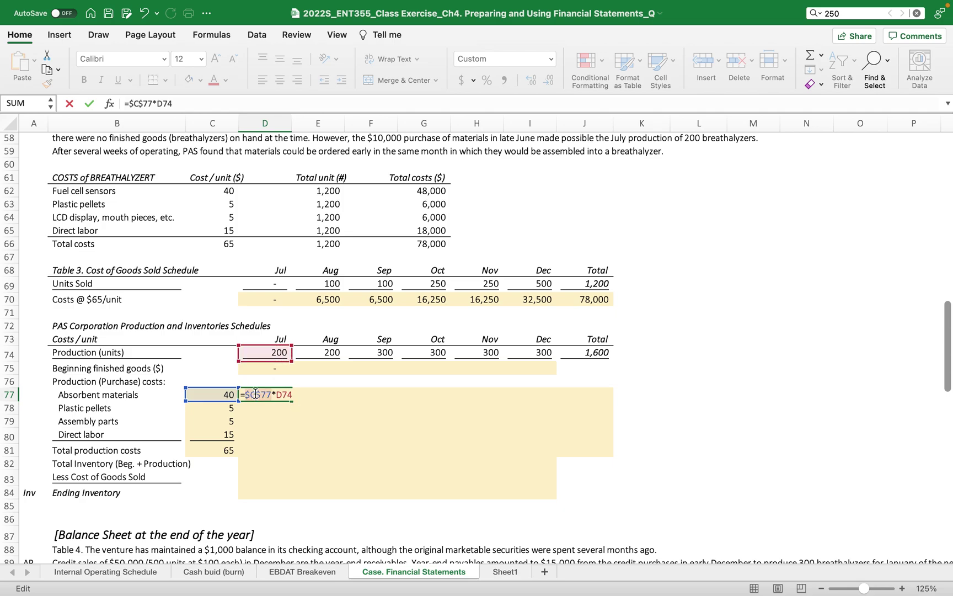
pyautogui.press('Return')
pyautogui.click(281, 395)
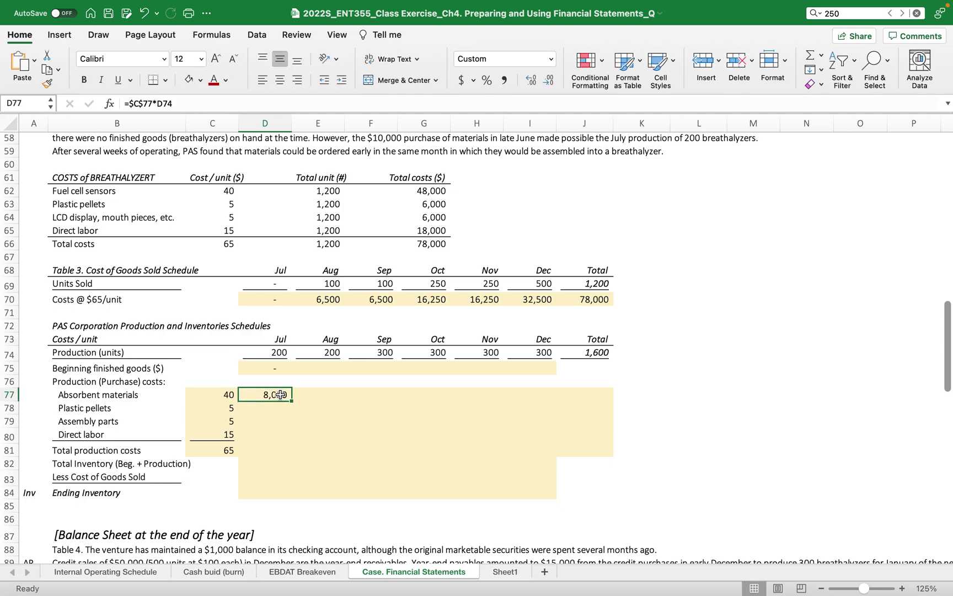
pyautogui.moveTo(296, 402); pyautogui.dragTo(540, 386)
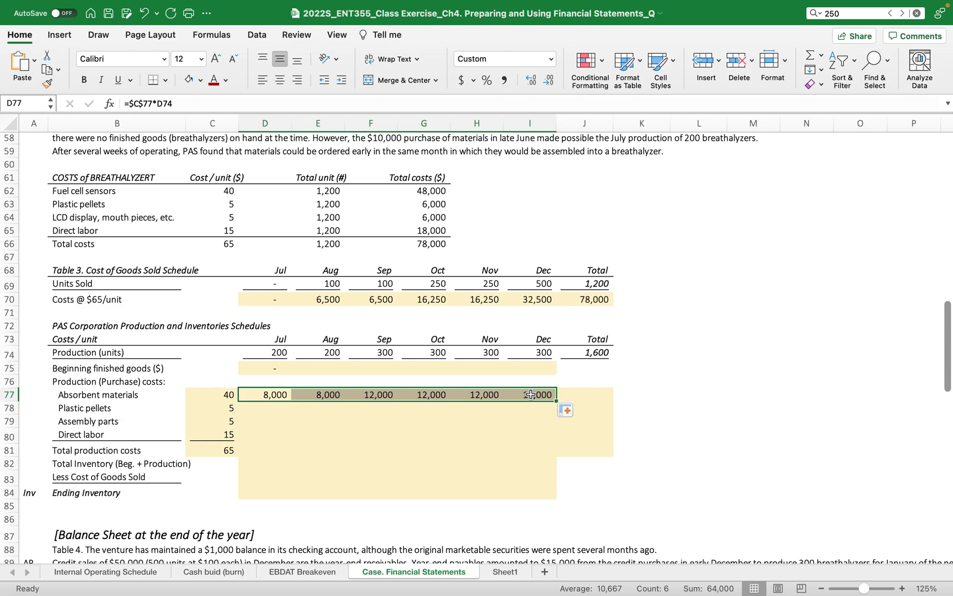
pyautogui.doubleClick(528, 395)
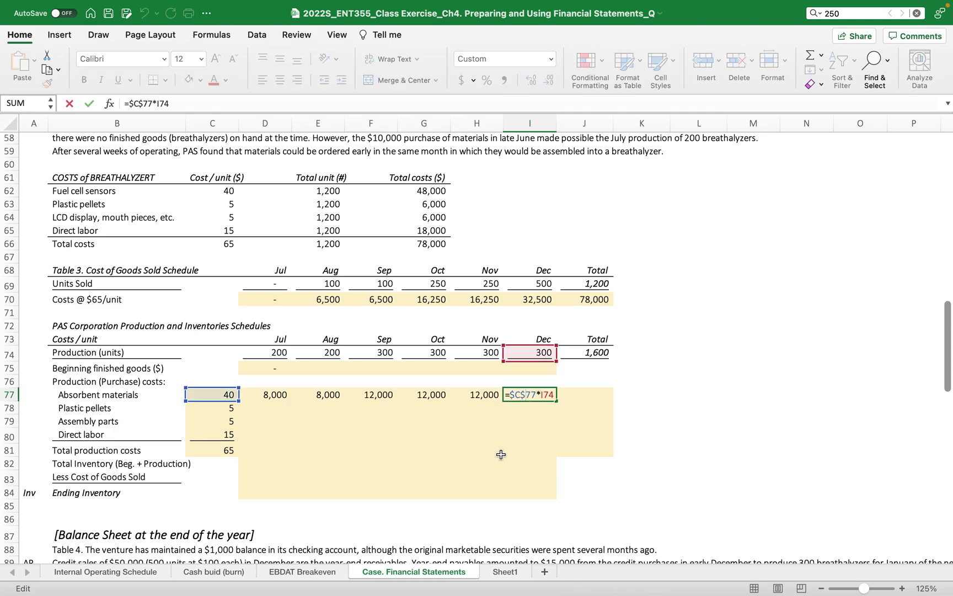
pyautogui.press('Escape')
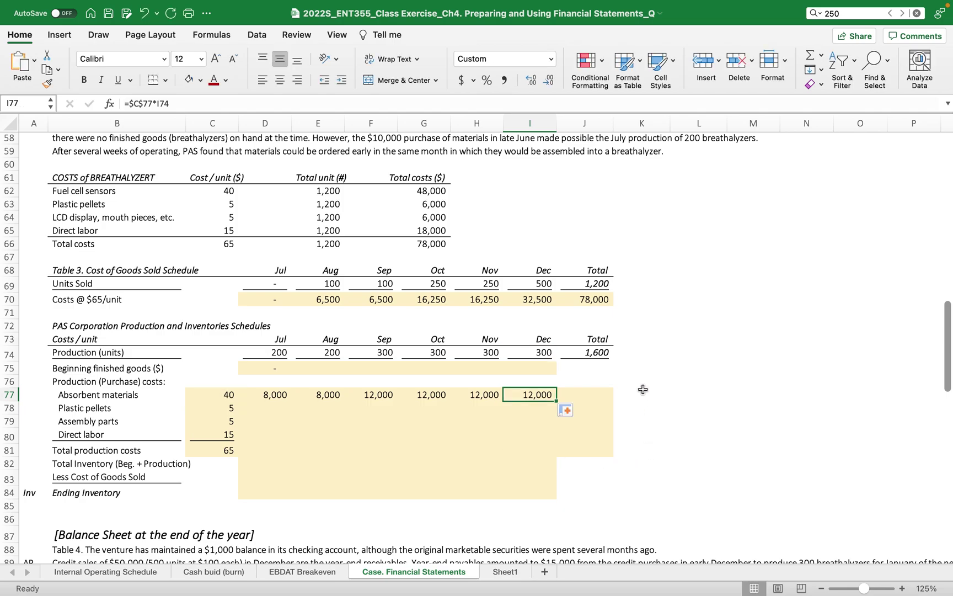
# - Change D77 to =$C77*D$74 and fill it across to December and down to Direct labor
pyautogui.doubleClick(273, 395)
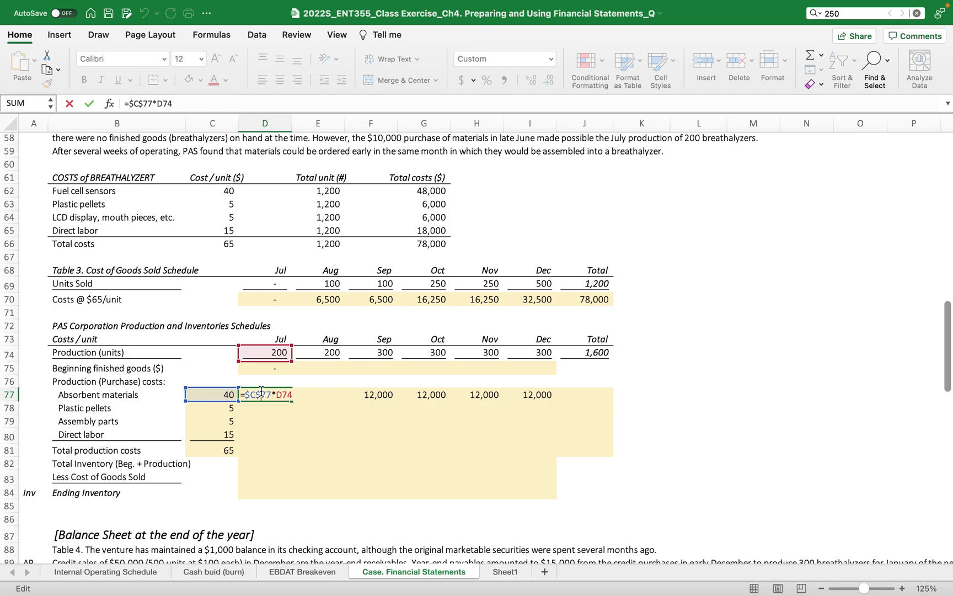
pyautogui.press('BackSpace')
pyautogui.press('F4')
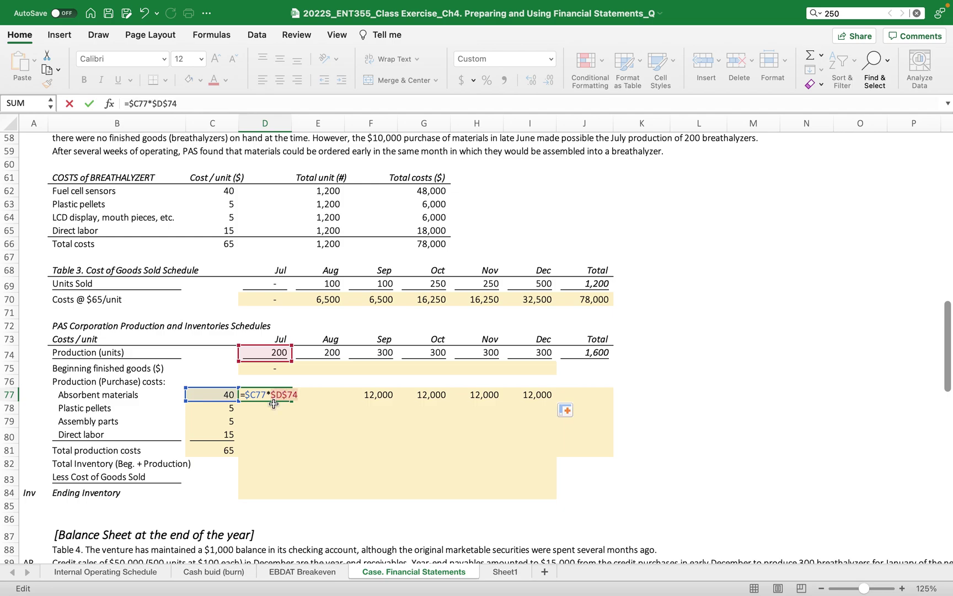
pyautogui.press('F4')
pyautogui.press('Return')
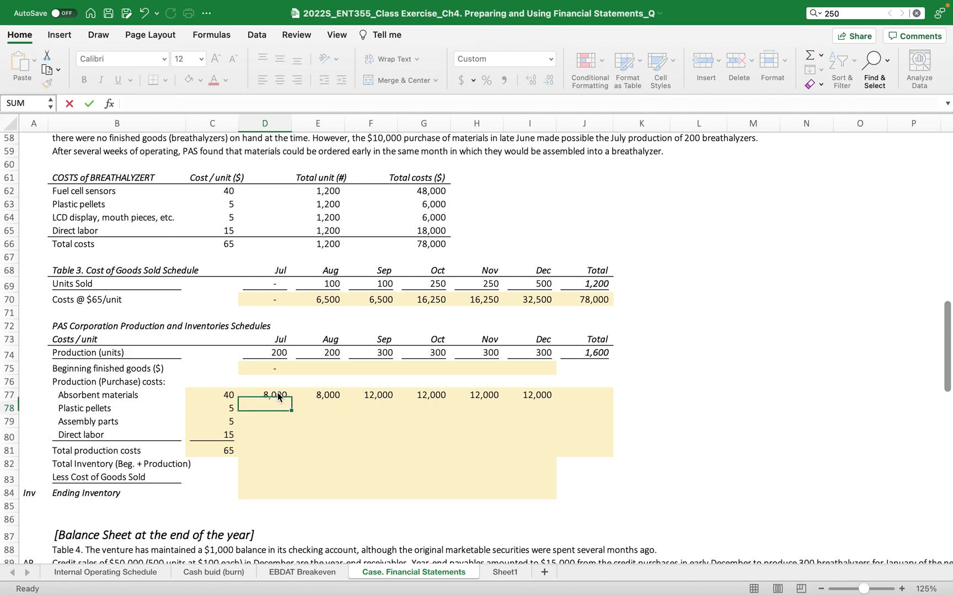
pyautogui.click(278, 394)
pyautogui.moveTo(291, 401); pyautogui.dragTo(556, 438)
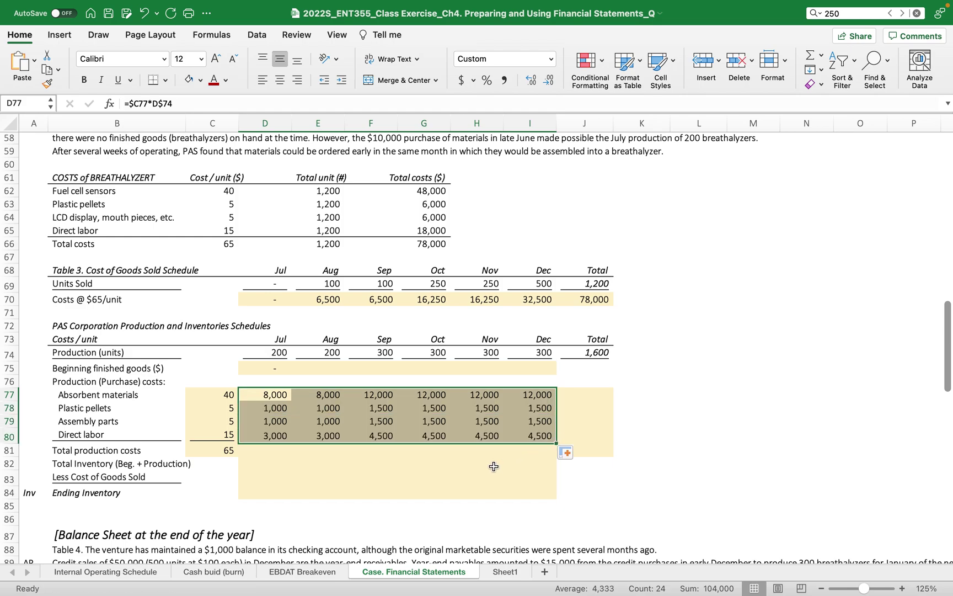
pyautogui.doubleClick(539, 435)
# - Underline the July–December direct labor costs in D80:I80
pyautogui.doubleClick(706, 379)
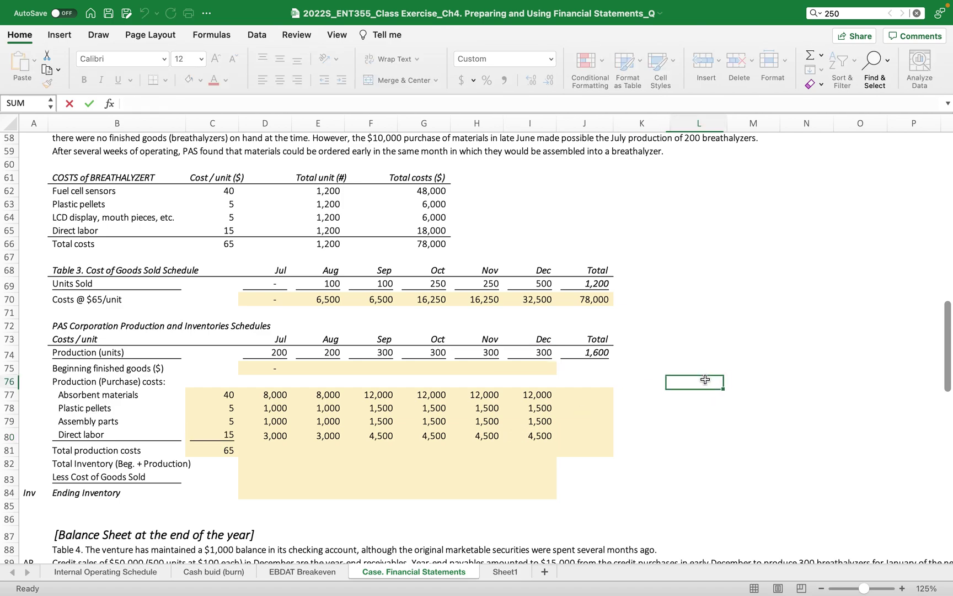
pyautogui.press('Escape')
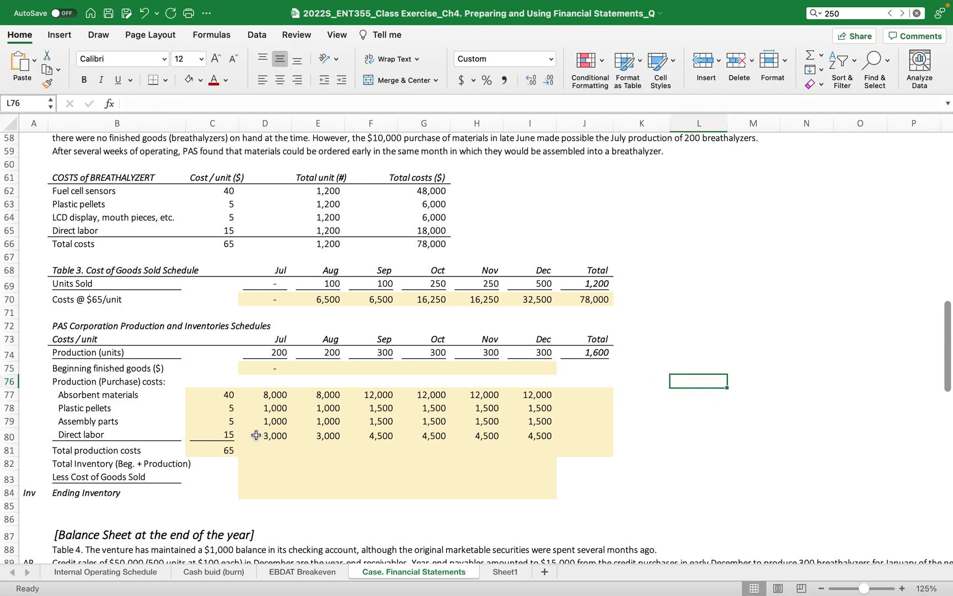
pyautogui.moveTo(256, 435); pyautogui.dragTo(541, 436)
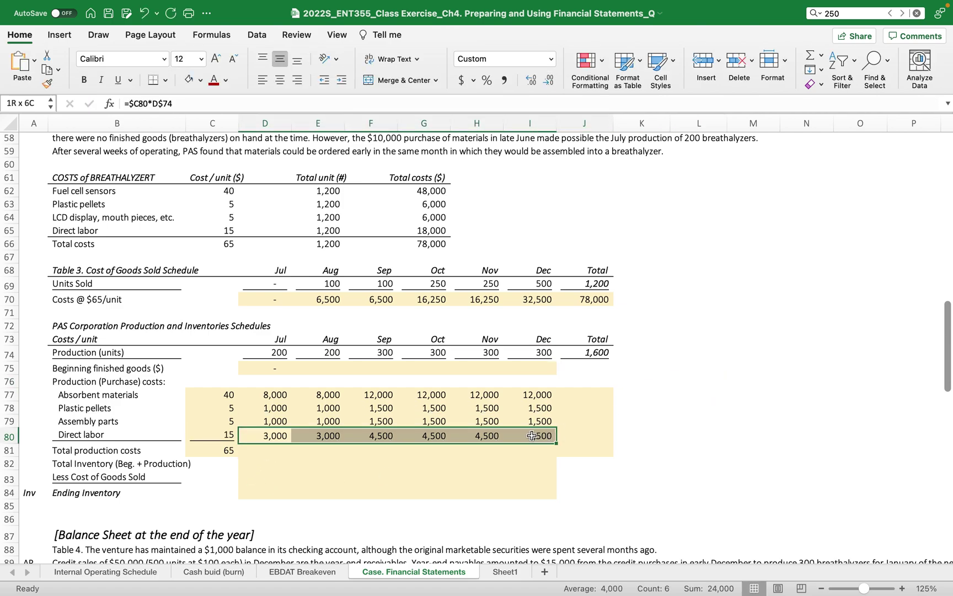
pyautogui.click(118, 81)
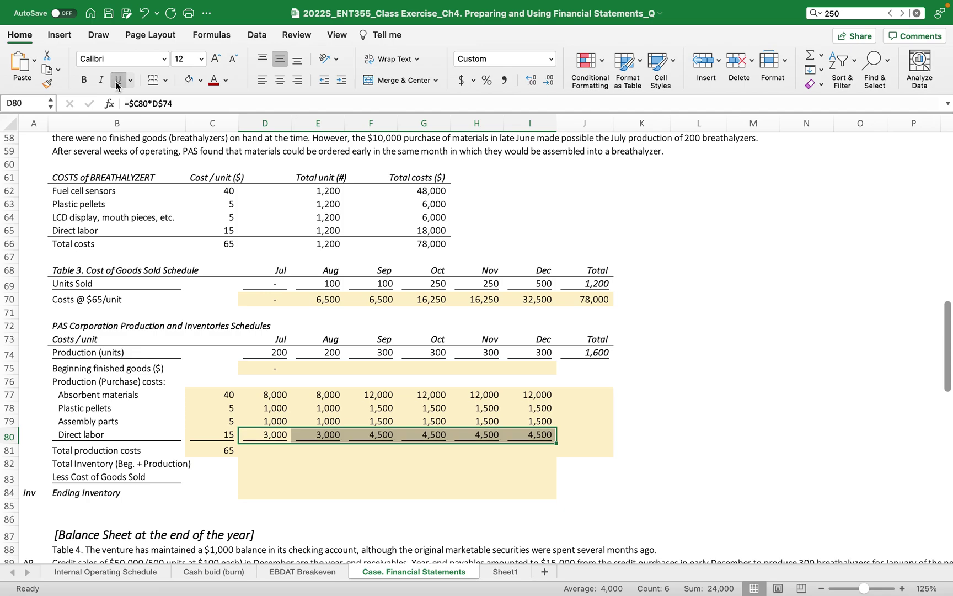
# - Set C81 to =C66 and D81 to =SUM(D77:D80), filled across to I81
pyautogui.click(224, 449)
pyautogui.write('=C66')
pyautogui.press('Return')
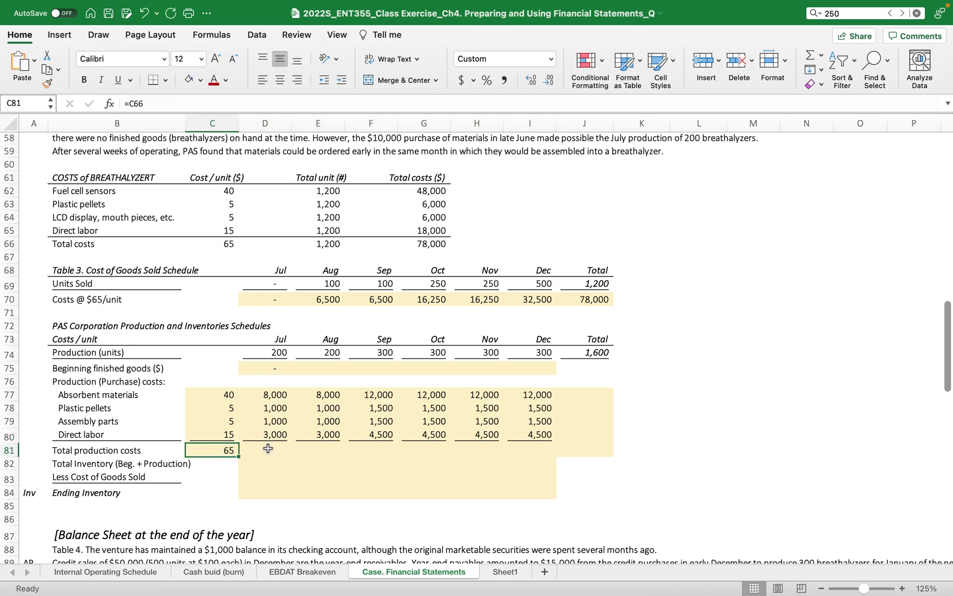
pyautogui.click(268, 448)
pyautogui.write('=sum(')
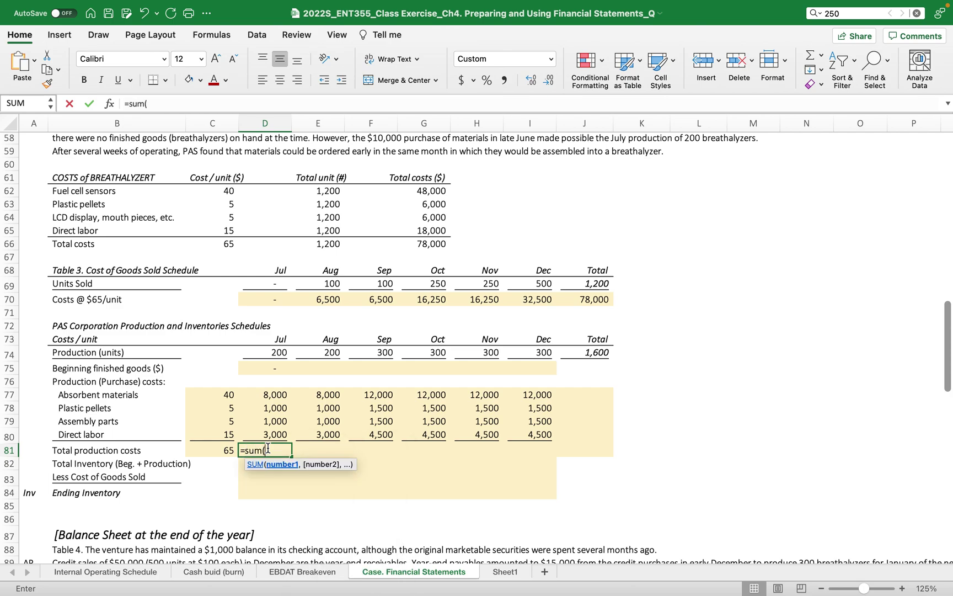
pyautogui.moveTo(274, 394); pyautogui.dragTo(273, 432)
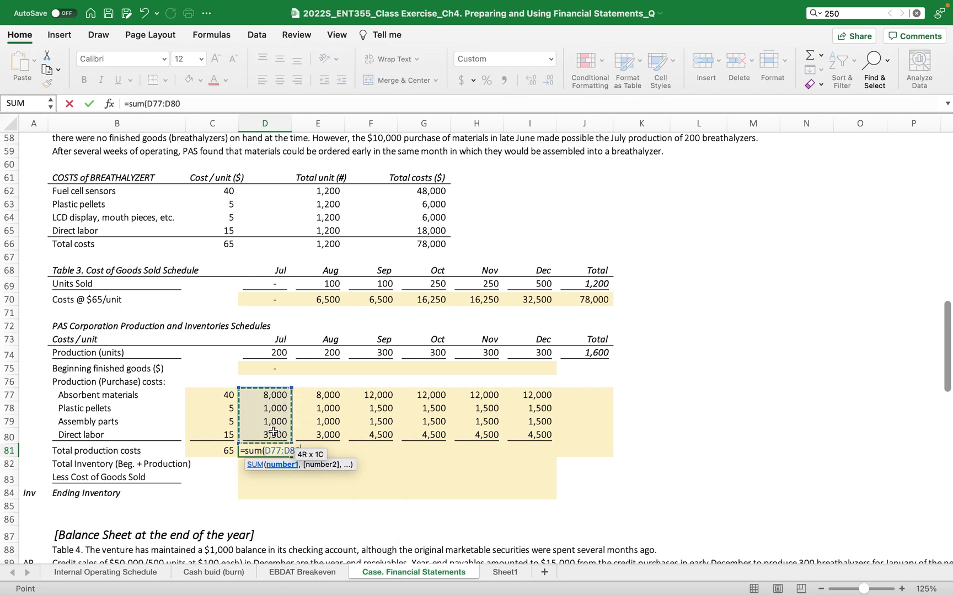
pyautogui.press('Return')
pyautogui.click(259, 450)
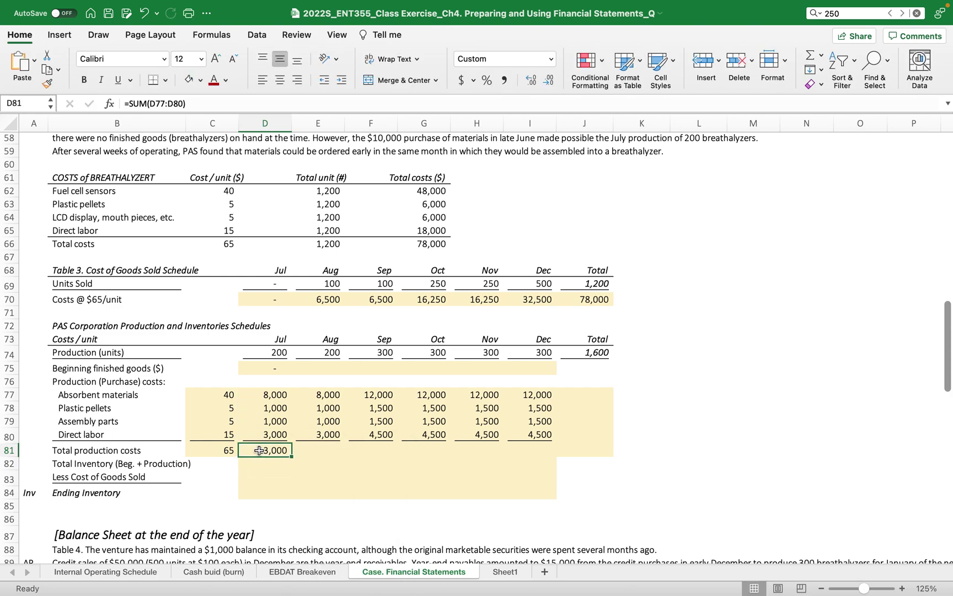
pyautogui.moveTo(291, 458); pyautogui.dragTo(552, 452)
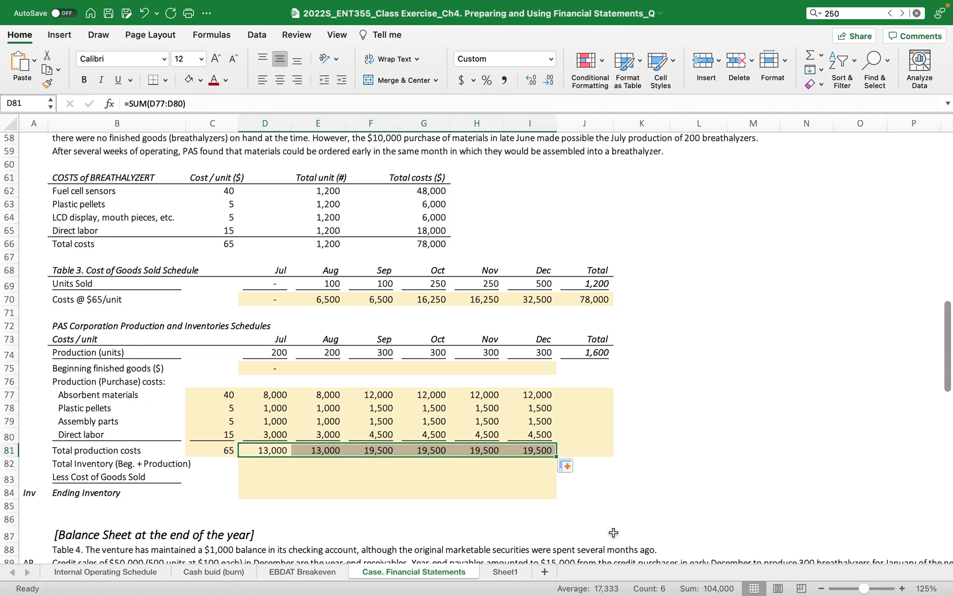
# - Add Total column sums in J77:J80 (64,000 for absorbent materials) and a 104,000 grand total in J81
pyautogui.click(585, 398)
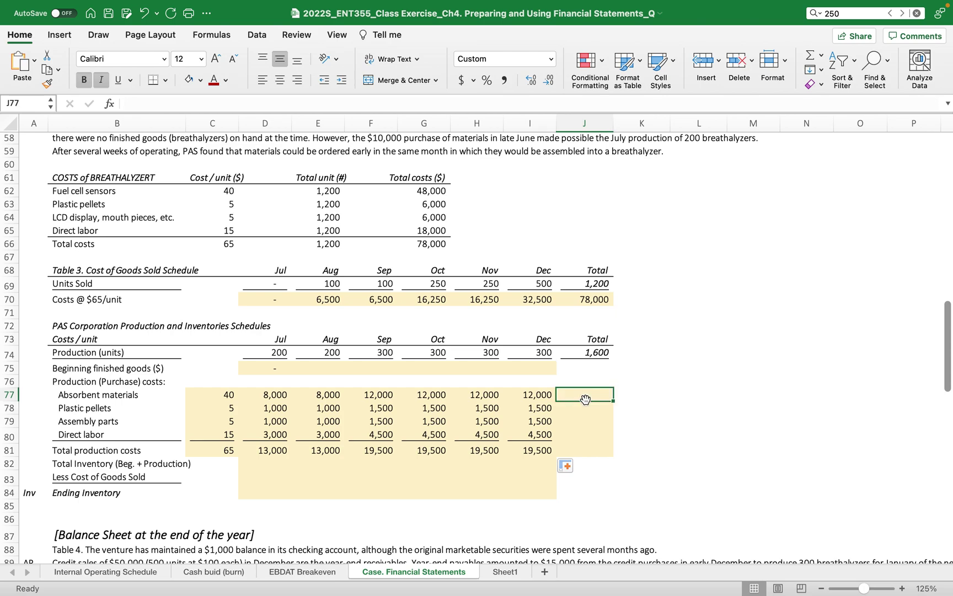
pyautogui.write('=sum(')
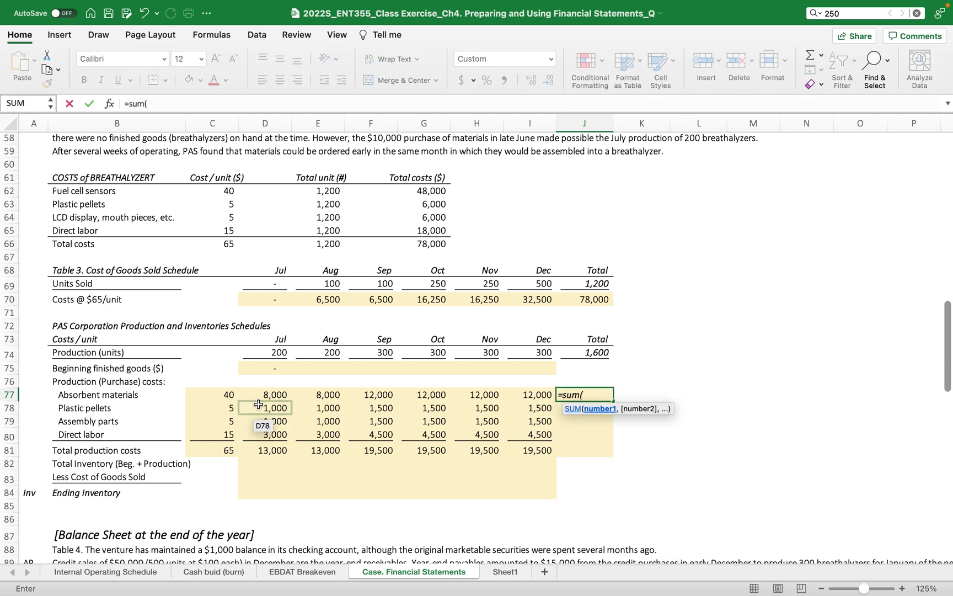
pyautogui.moveTo(265, 395); pyautogui.dragTo(531, 403)
pyautogui.press('Return')
pyautogui.click(604, 396)
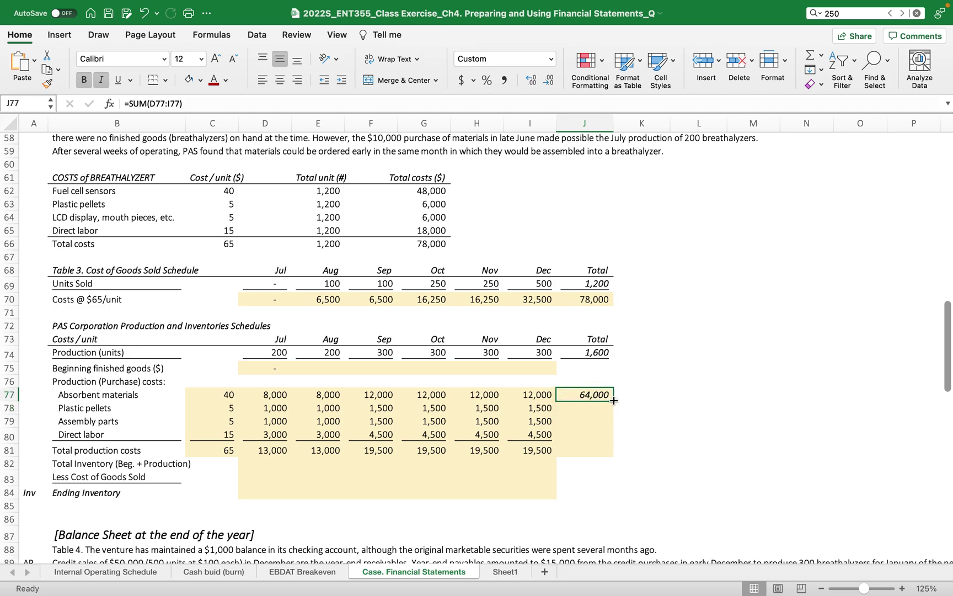
pyautogui.moveTo(614, 401); pyautogui.dragTo(613, 442)
pyautogui.click(542, 452)
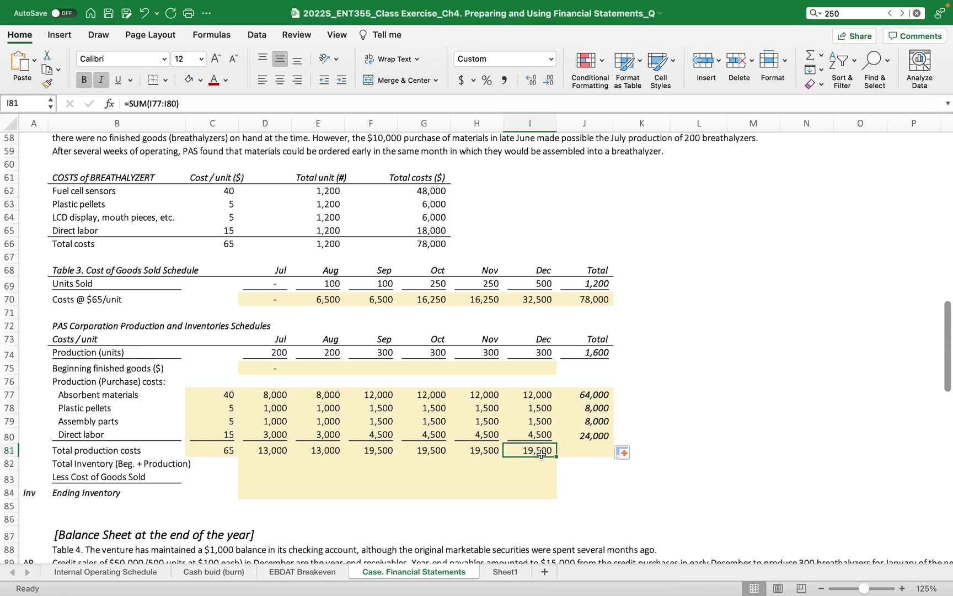
pyautogui.moveTo(557, 457); pyautogui.dragTo(599, 456)
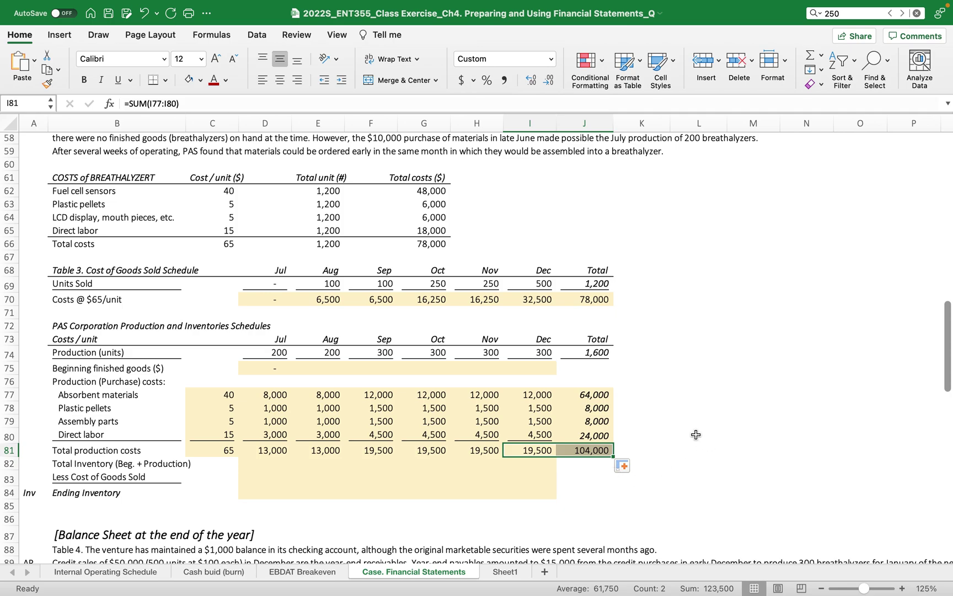
pyautogui.click(580, 450)
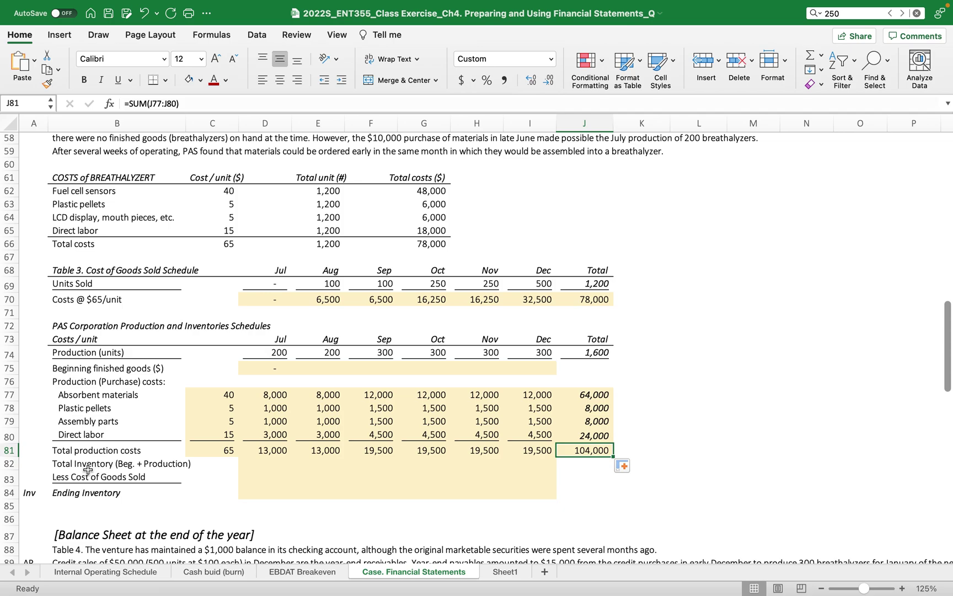
# - Enter =D75+D81 in D82 for July total inventory of 13,000
pyautogui.click(262, 463)
pyautogui.write('=')
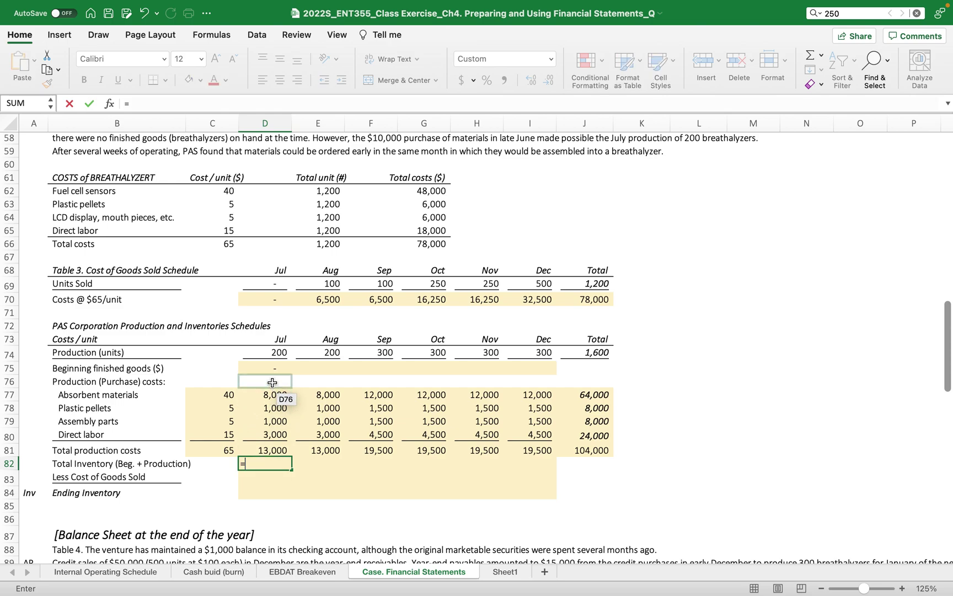
pyautogui.click(266, 365)
pyautogui.write('+')
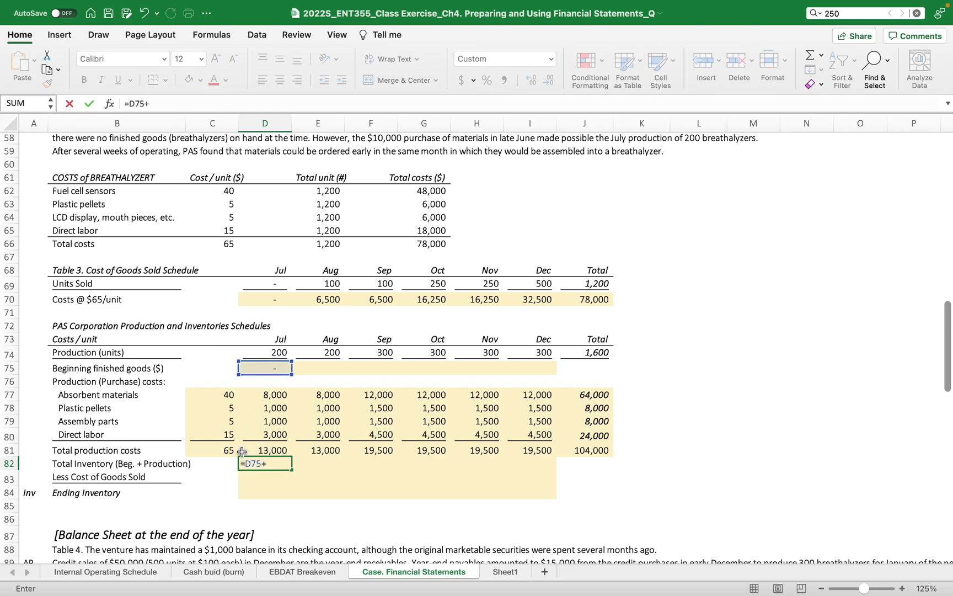
pyautogui.click(252, 450)
pyautogui.press('Return')
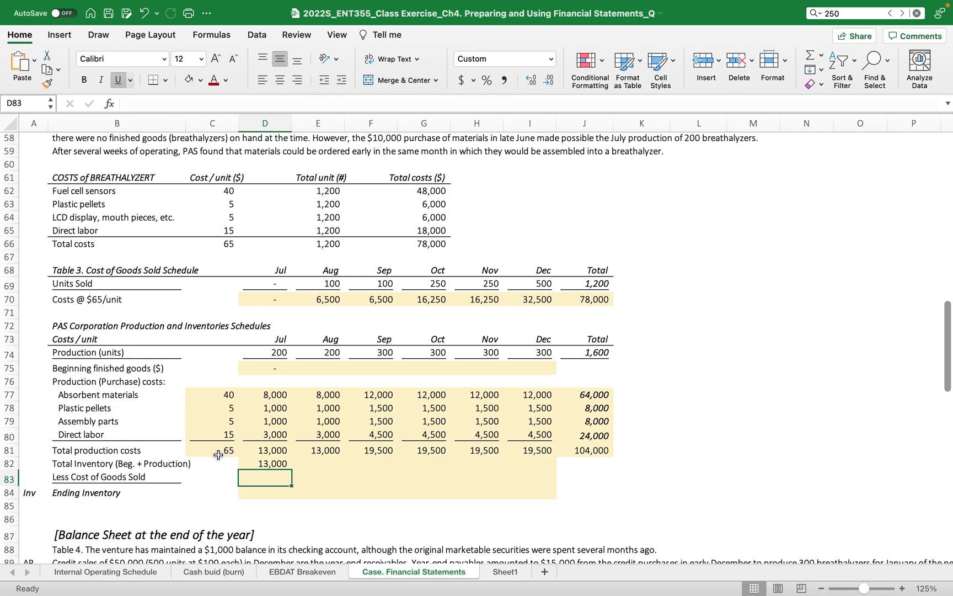
# - Set D83 to =D70 and D84 to =D82-D83, giving July ending inventory of 13,000
pyautogui.write('=')
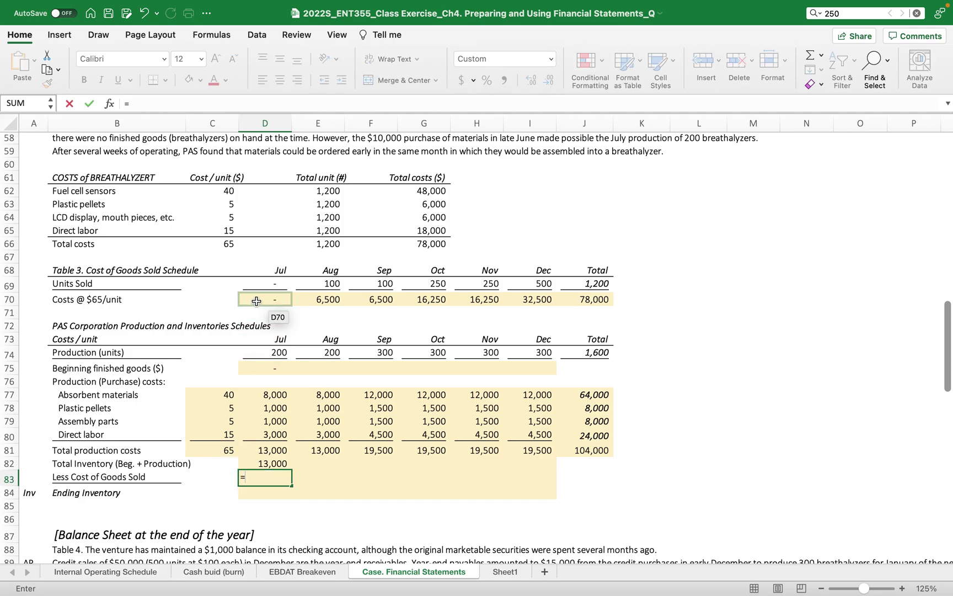
pyautogui.click(256, 300)
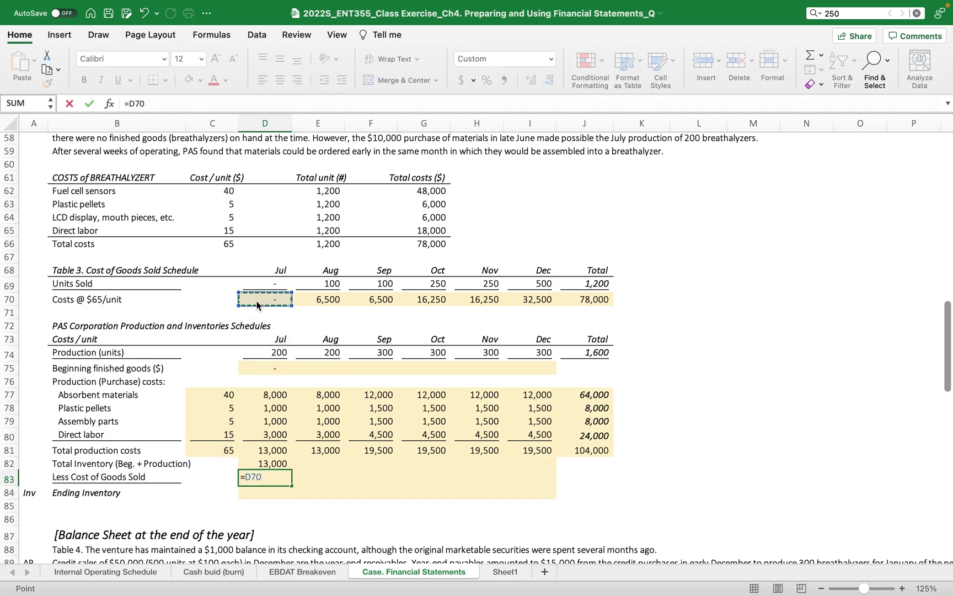
pyautogui.press('Return')
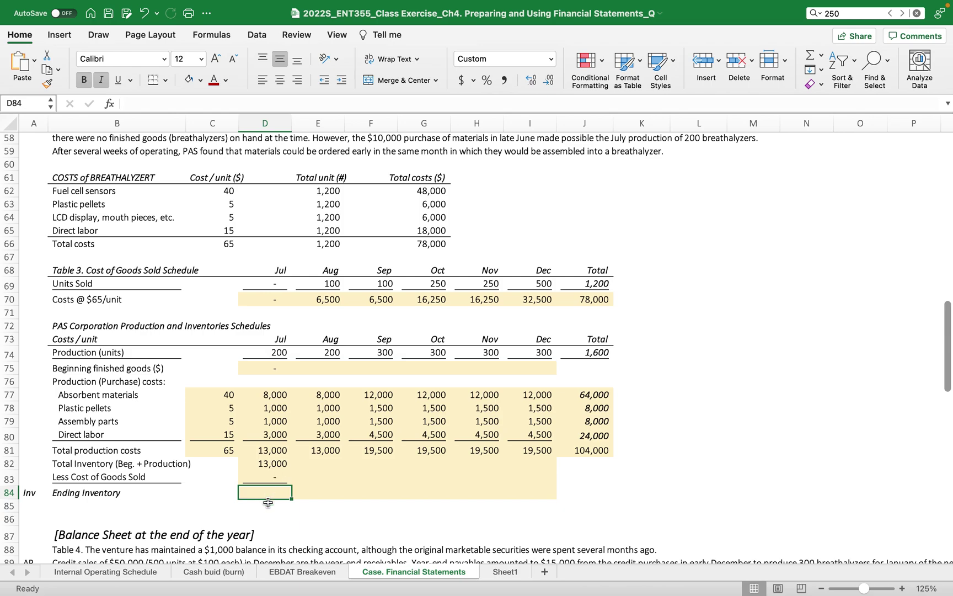
pyautogui.write('=')
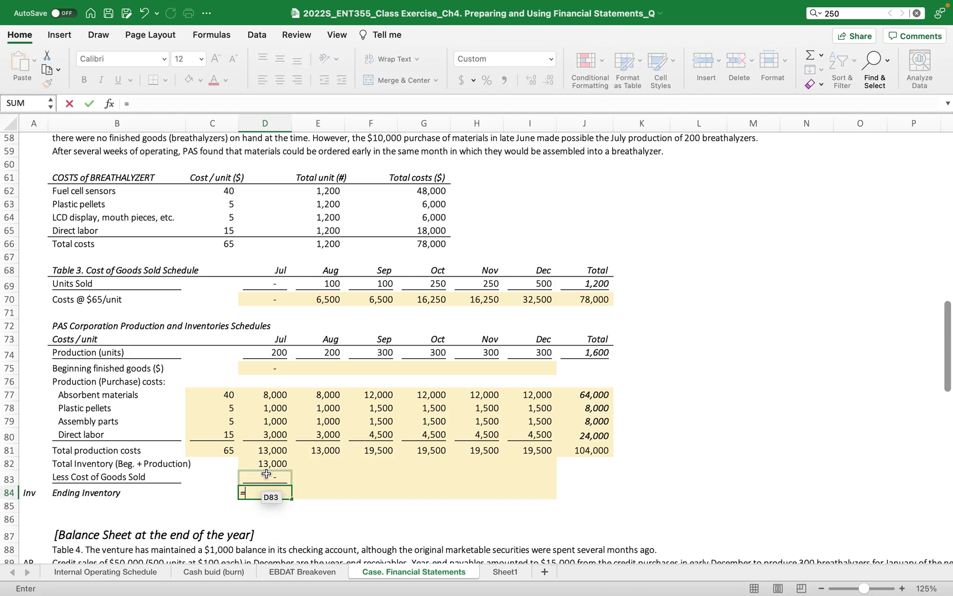
pyautogui.click(256, 466)
pyautogui.write('-')
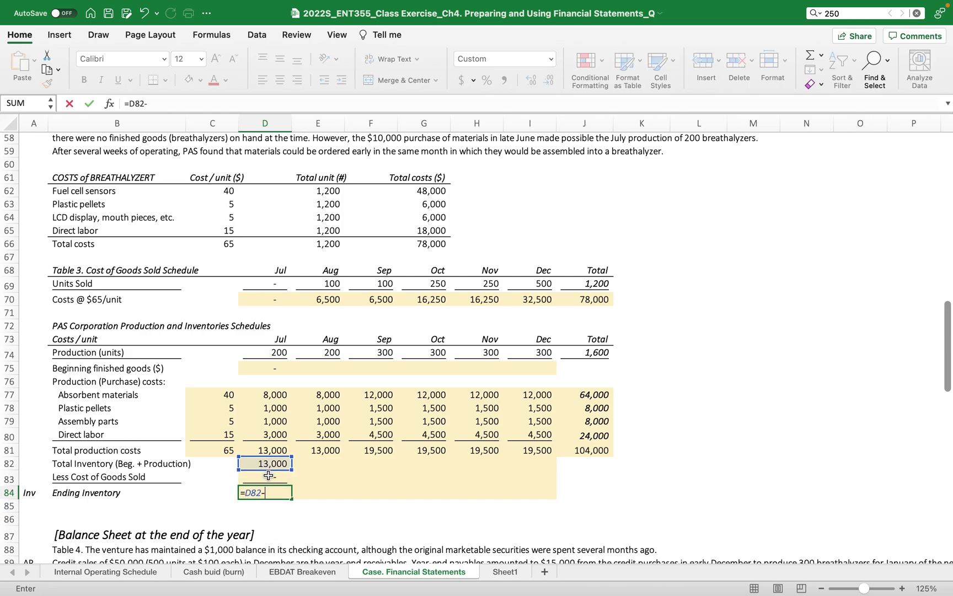
pyautogui.click(255, 480)
pyautogui.press('Return')
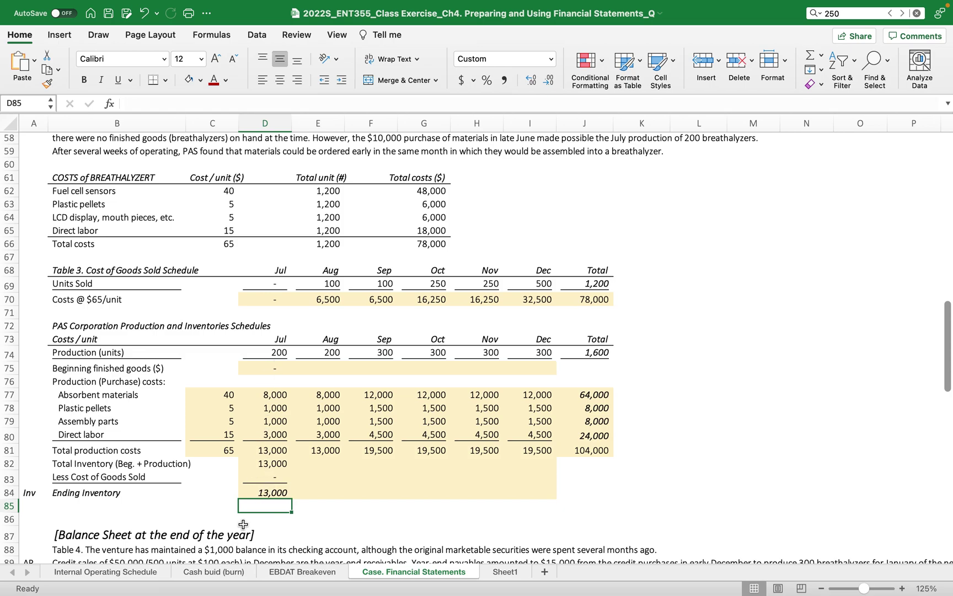
# - Link August's beginning finished goods in E75 to July's ending inventory (=D84)
pyautogui.click(324, 367)
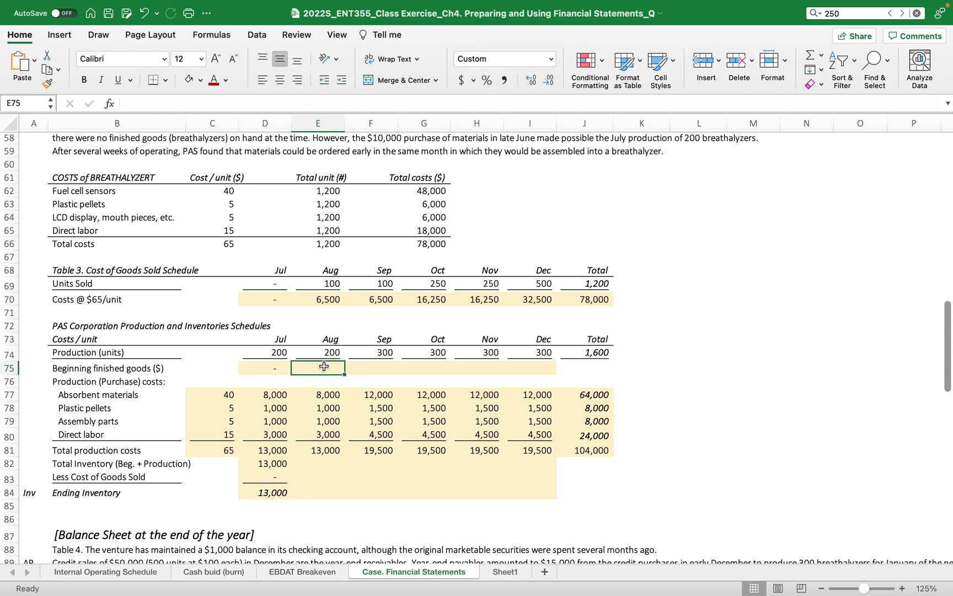
pyautogui.click(258, 492)
pyautogui.press('Return')
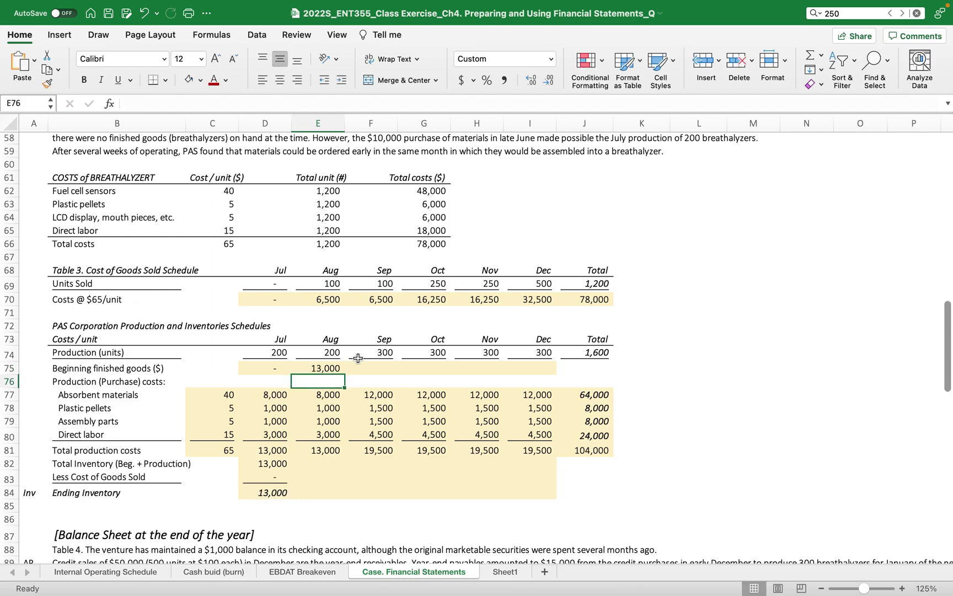
# - Fill rows 82–84 and row 75 right through December, ending inventory reaching 26,000
pyautogui.click(273, 462)
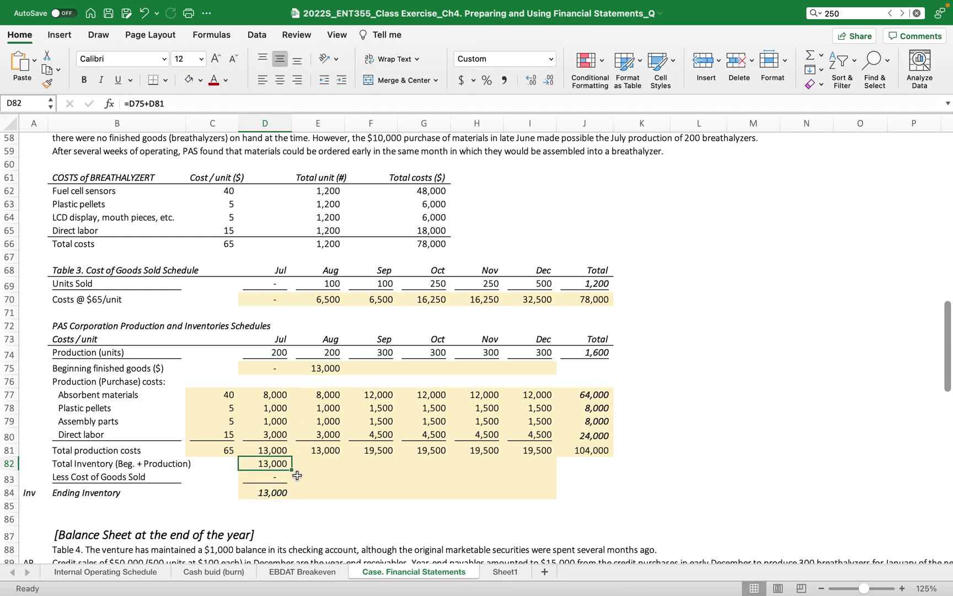
pyautogui.moveTo(291, 470); pyautogui.dragTo(556, 470)
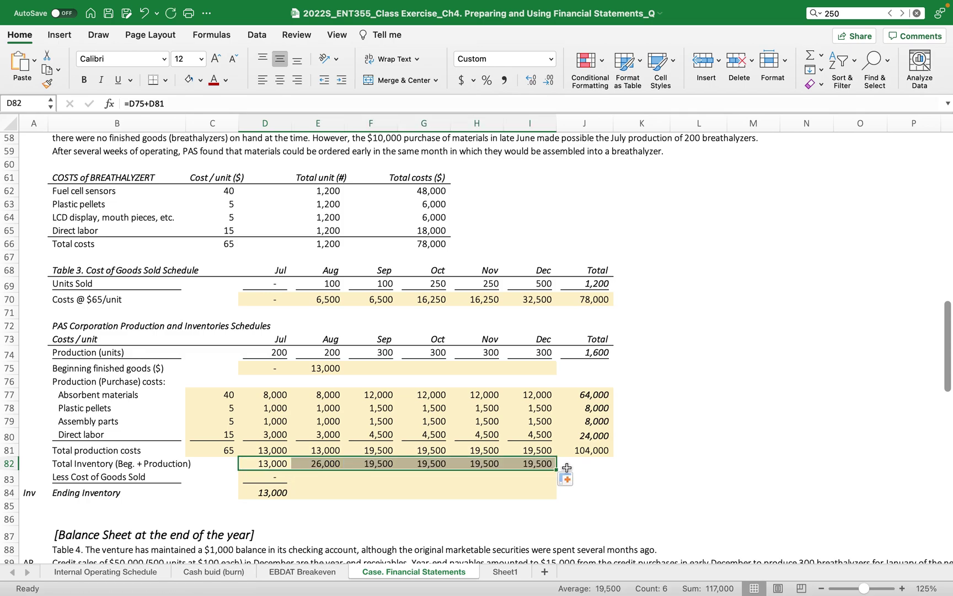
pyautogui.click(263, 476)
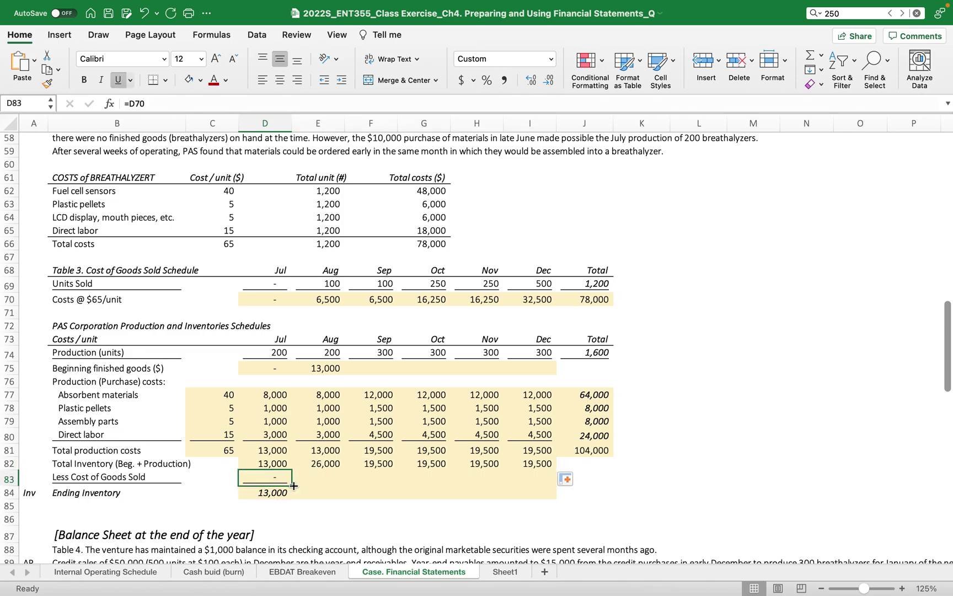
pyautogui.moveTo(292, 487); pyautogui.dragTo(554, 478)
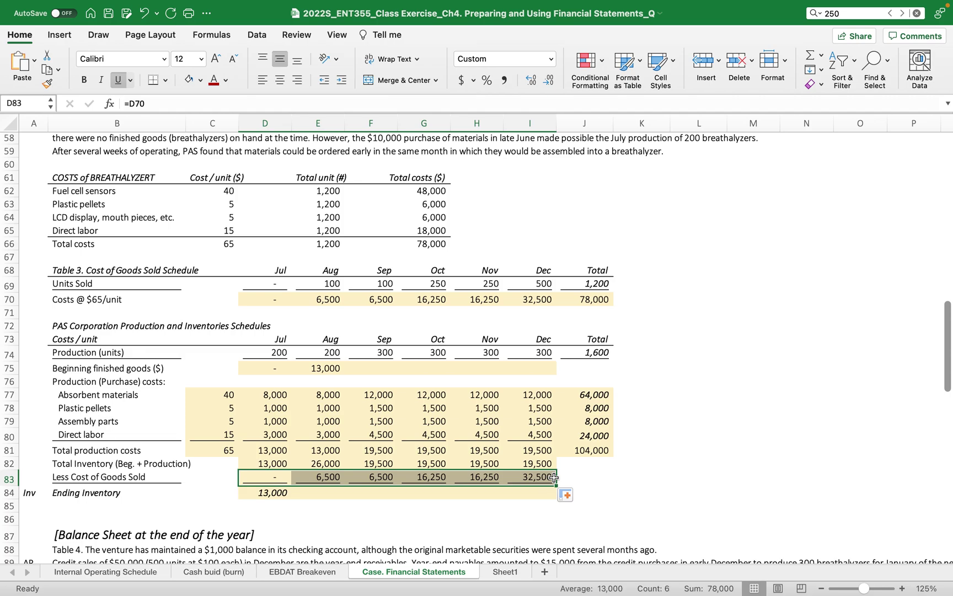
pyautogui.click(277, 491)
pyautogui.moveTo(293, 499); pyautogui.dragTo(553, 494)
pyautogui.click(326, 367)
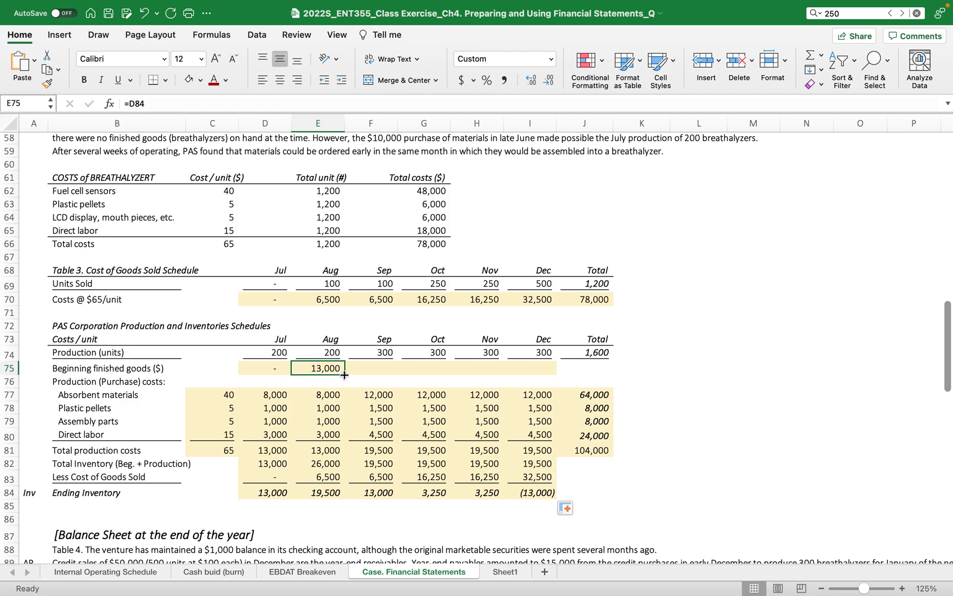
pyautogui.moveTo(345, 375); pyautogui.dragTo(553, 371)
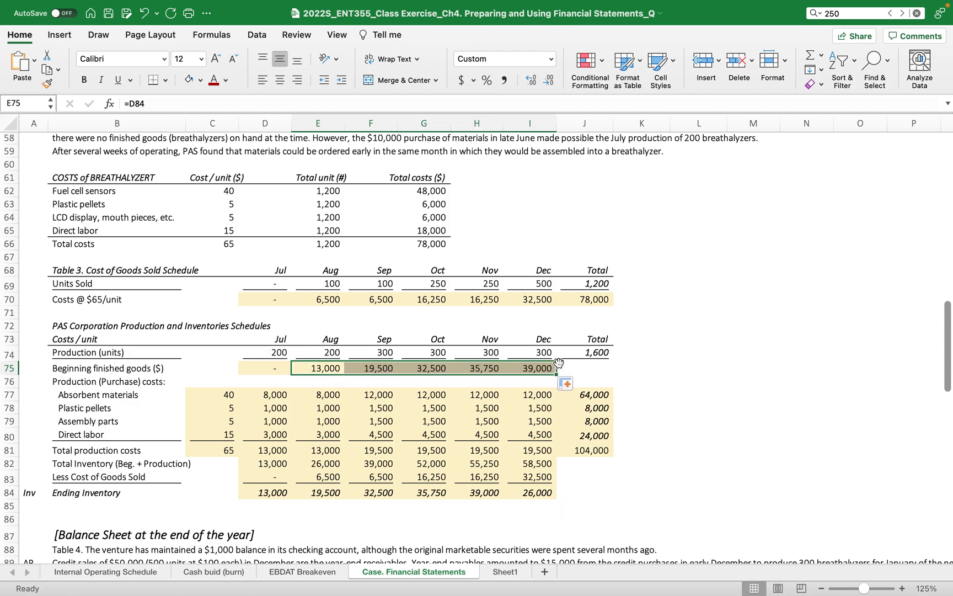
pyautogui.click(714, 338)
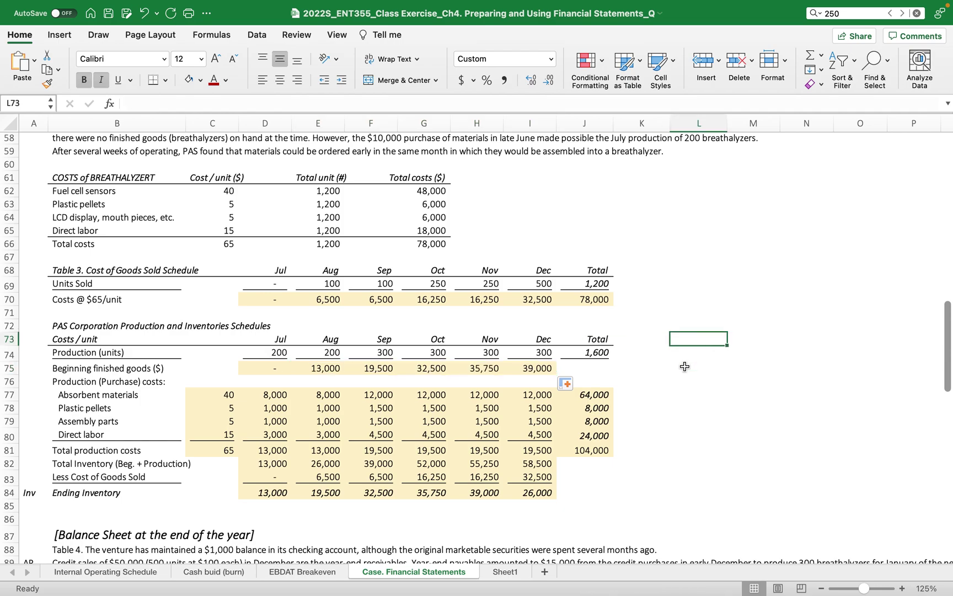
# - Shade December's ending inventory in I84 gold
pyautogui.click(523, 492)
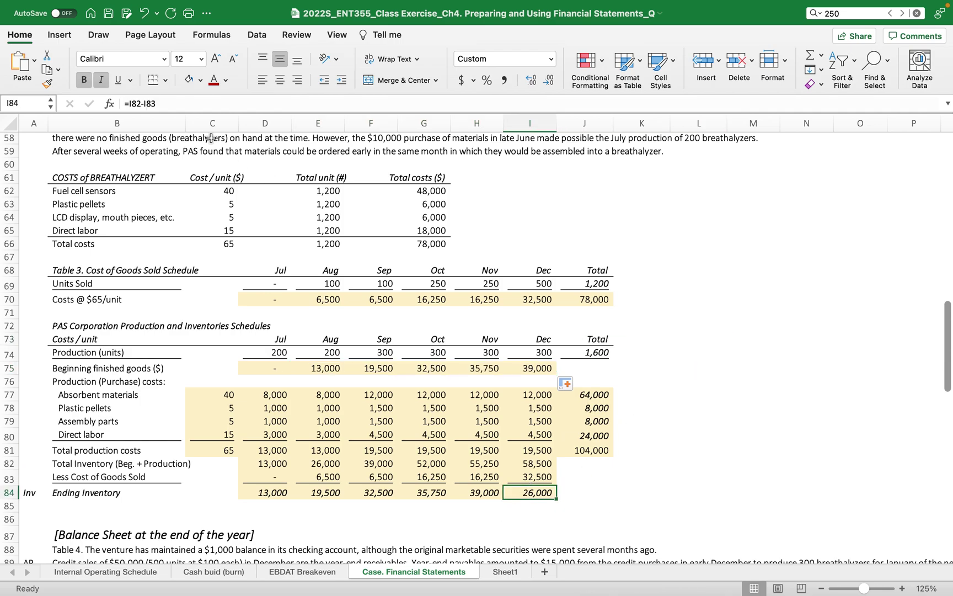
pyautogui.click(200, 82)
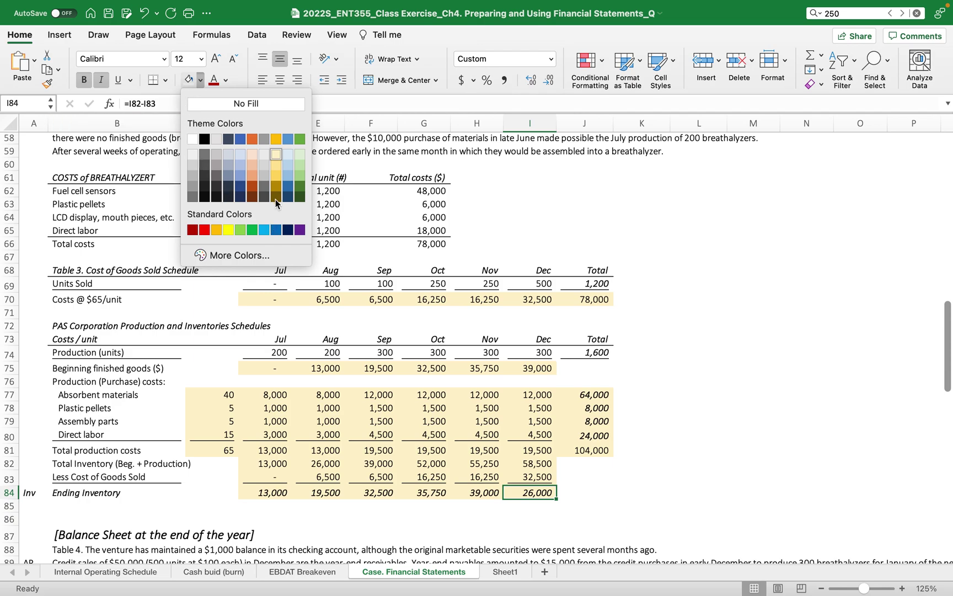
pyautogui.click(276, 179)
pyautogui.click(723, 367)
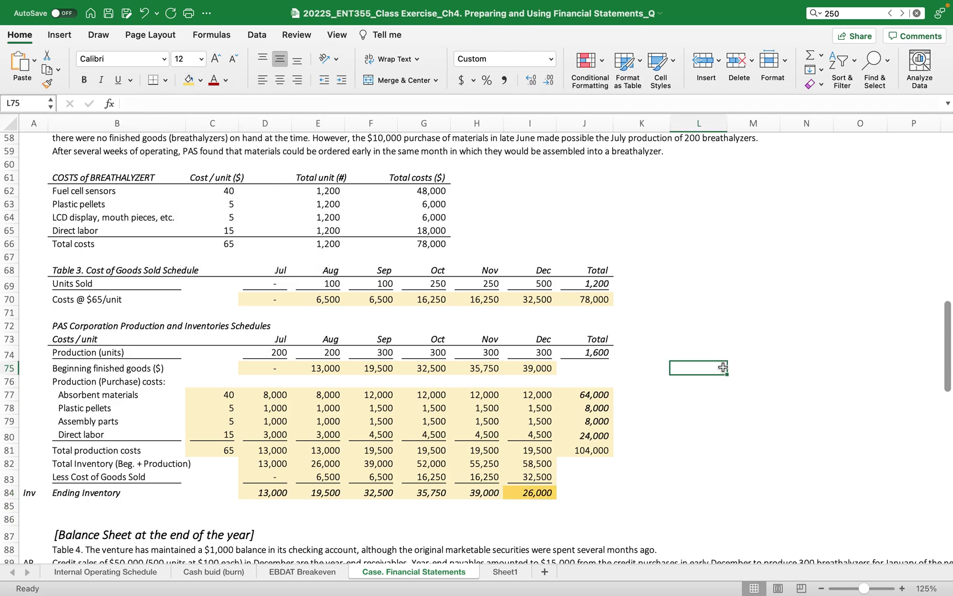
pyautogui.scroll(5, 597, 258)
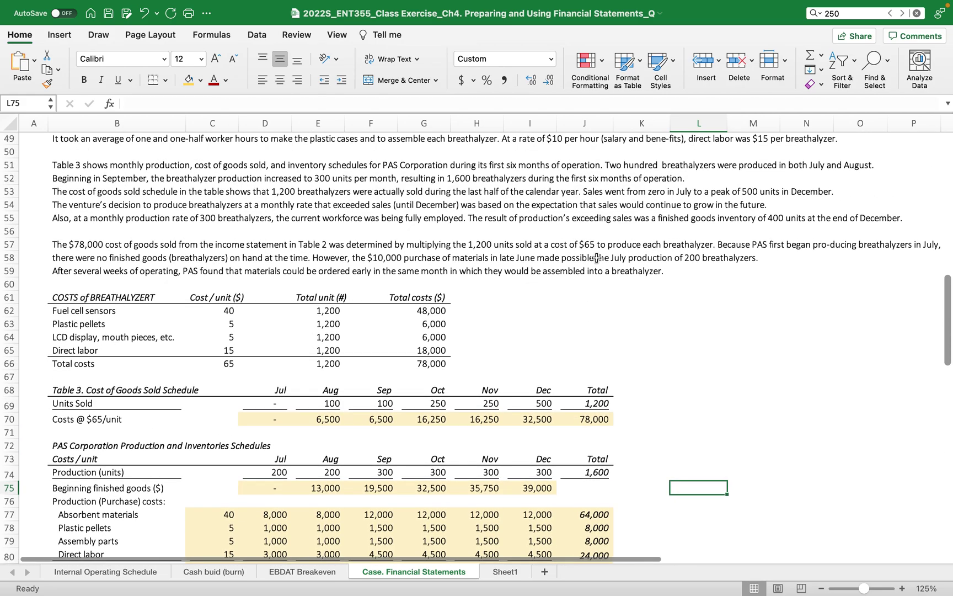
pyautogui.scroll(-12, 662, 282)
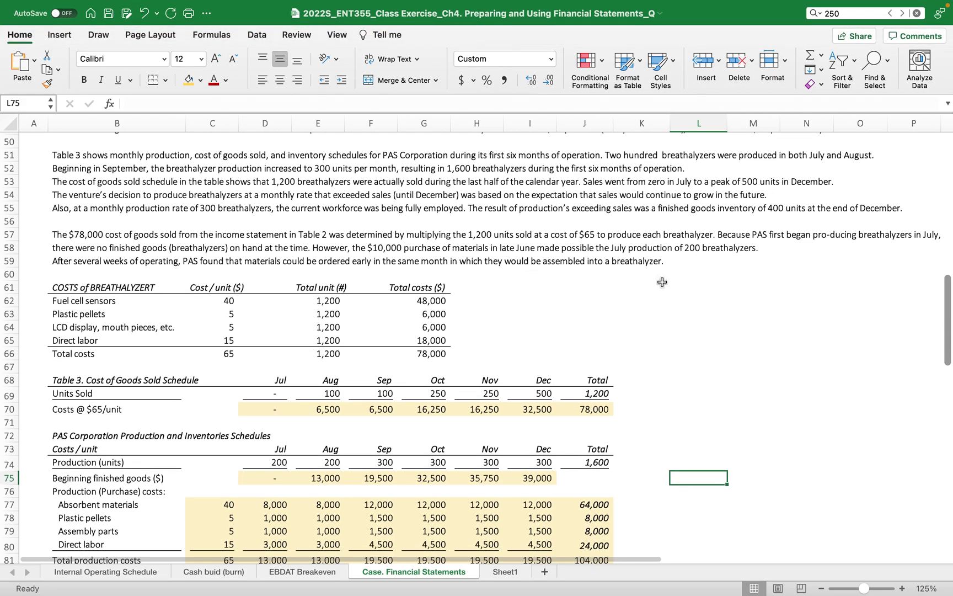
pyautogui.scroll(-4, 662, 281)
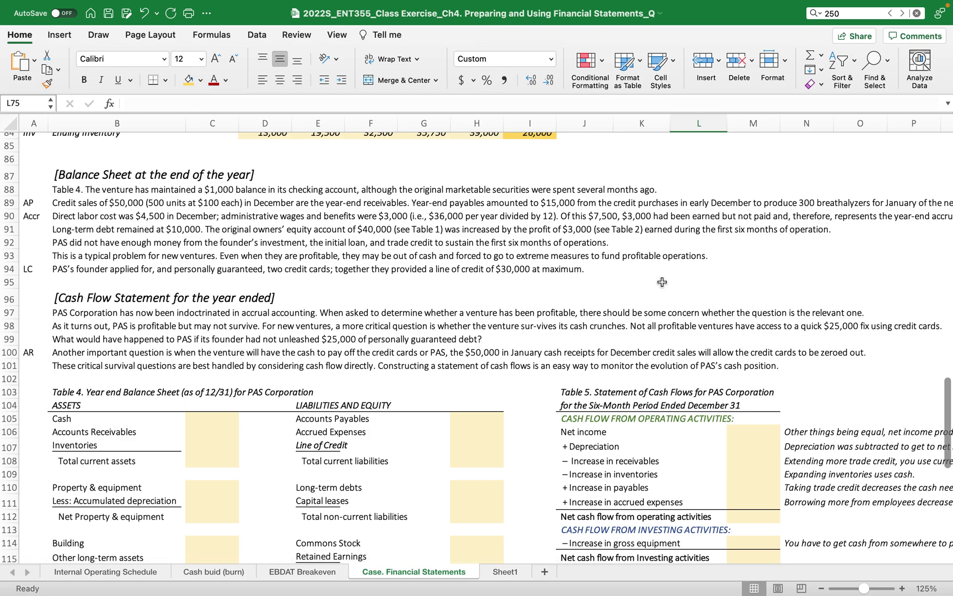
pyautogui.scroll(12, 663, 282)
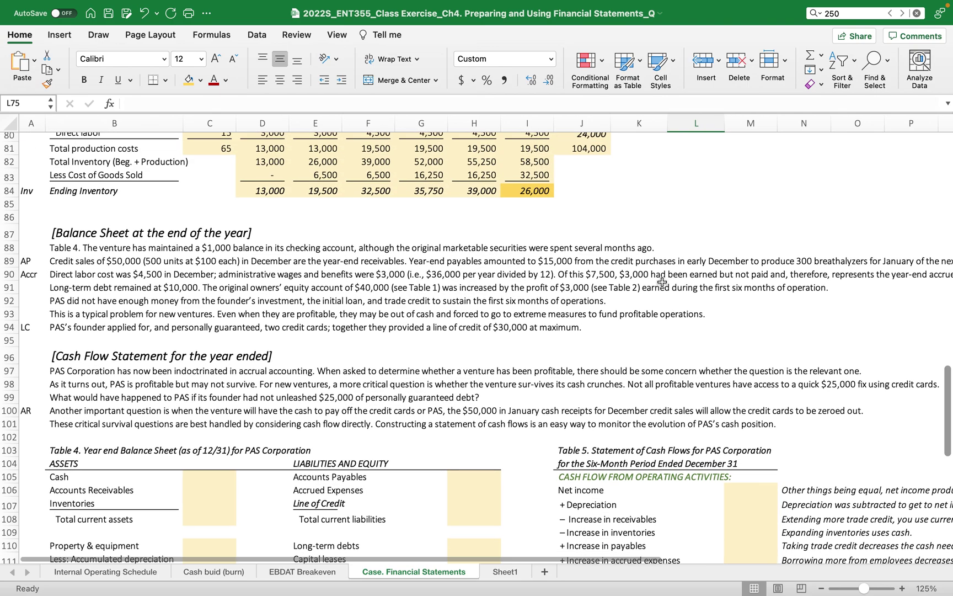
pyautogui.scroll(8, 662, 282)
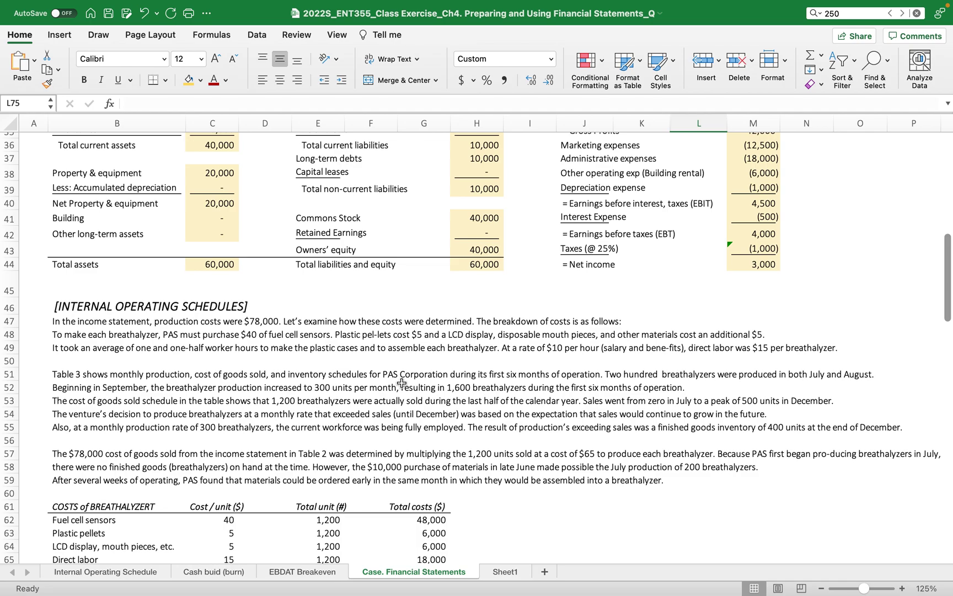
pyautogui.scroll(-15, 402, 382)
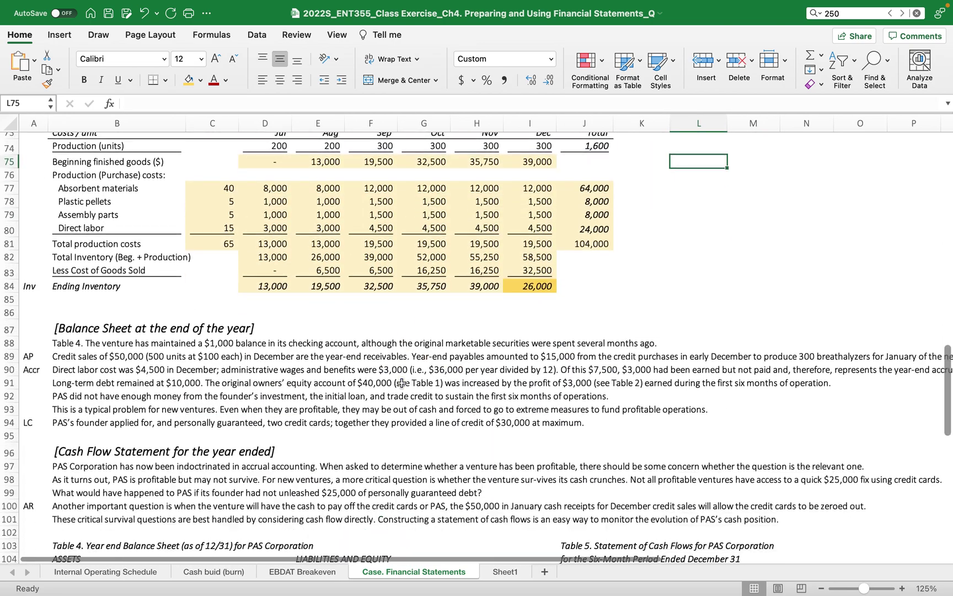
pyautogui.scroll(-4, 402, 382)
pyautogui.scroll(-2, 402, 382)
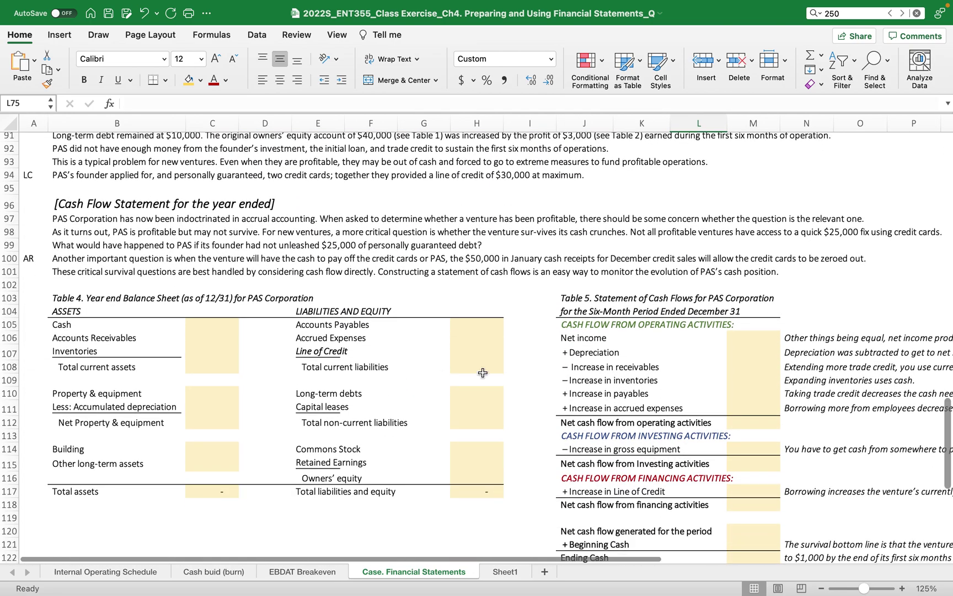
pyautogui.scroll(20, 541, 335)
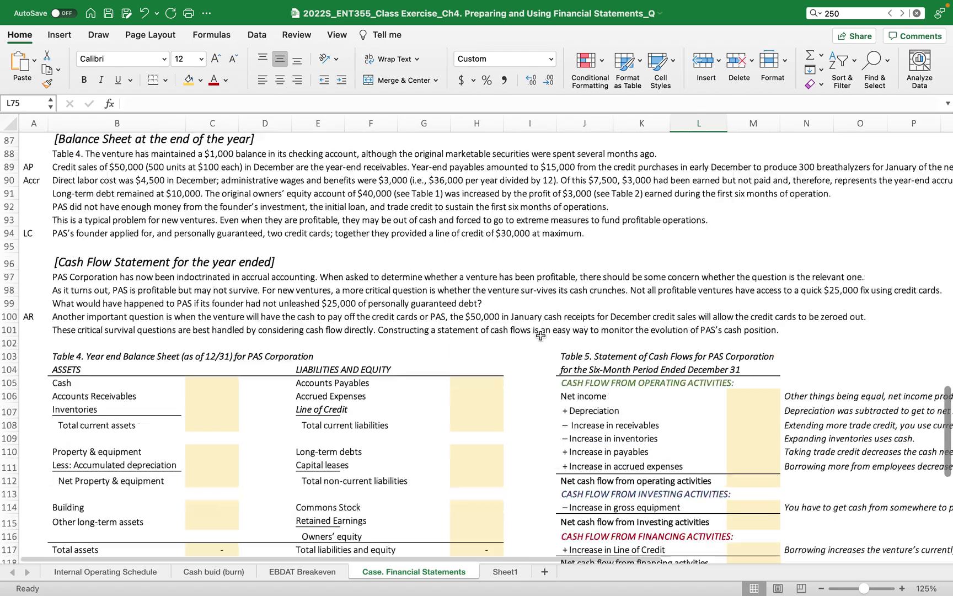
pyautogui.scroll(-7, 541, 335)
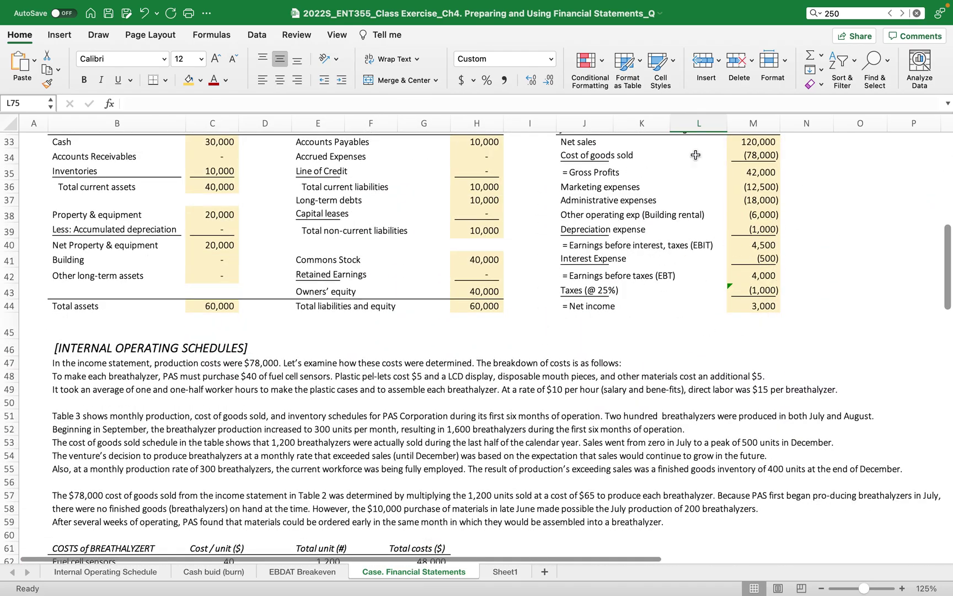
pyautogui.scroll(2, 629, 297)
pyautogui.scroll(-16, 644, 399)
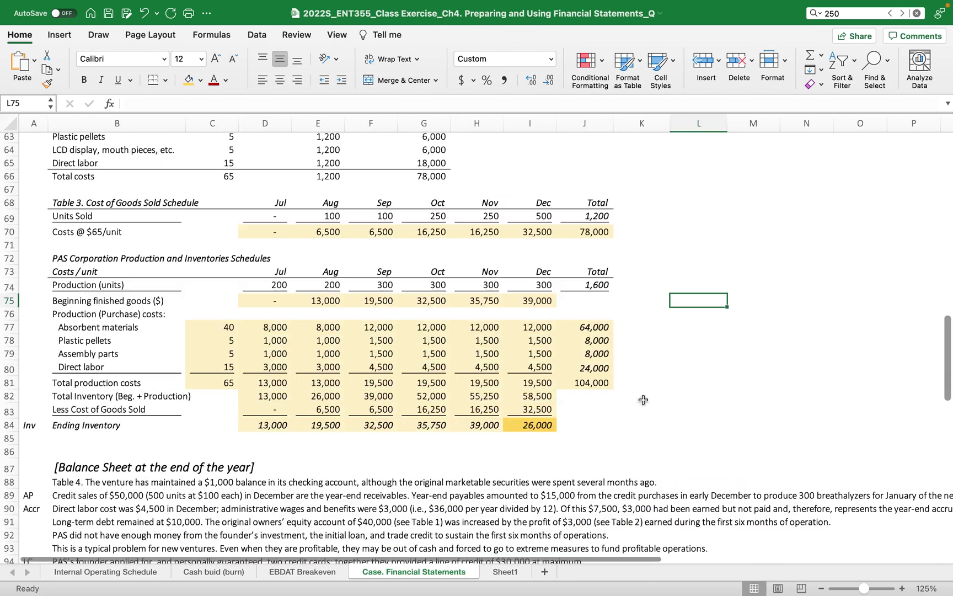
pyautogui.scroll(-11, 644, 400)
pyautogui.scroll(4, 98, 264)
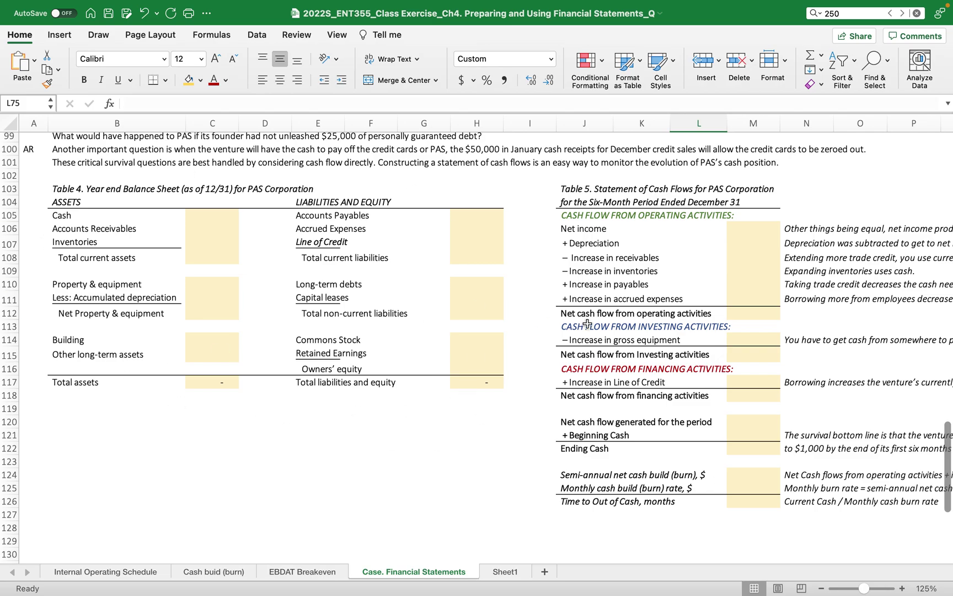
pyautogui.scroll(20, 404, 329)
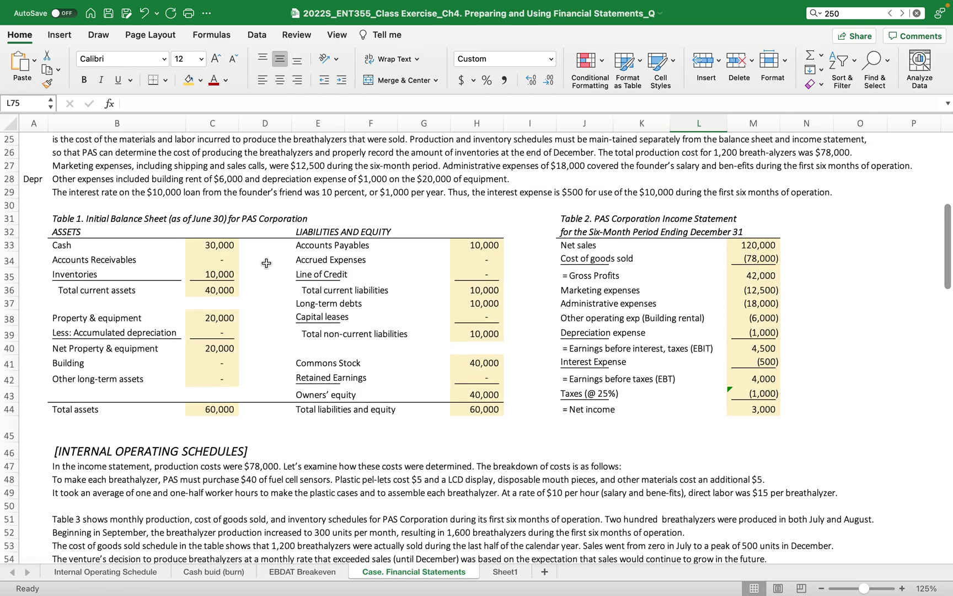
pyautogui.scroll(-20, 266, 264)
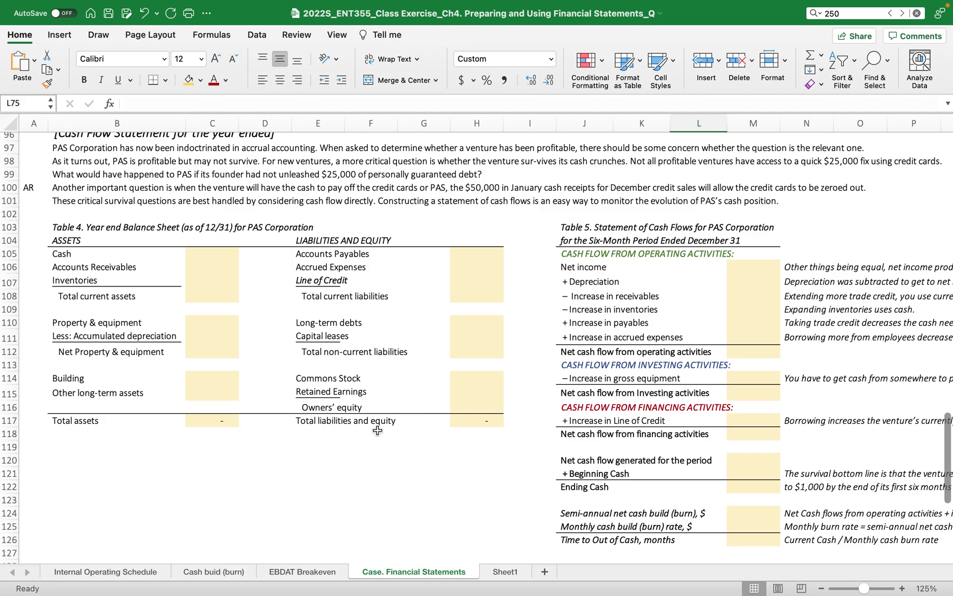
pyautogui.scroll(3, 377, 431)
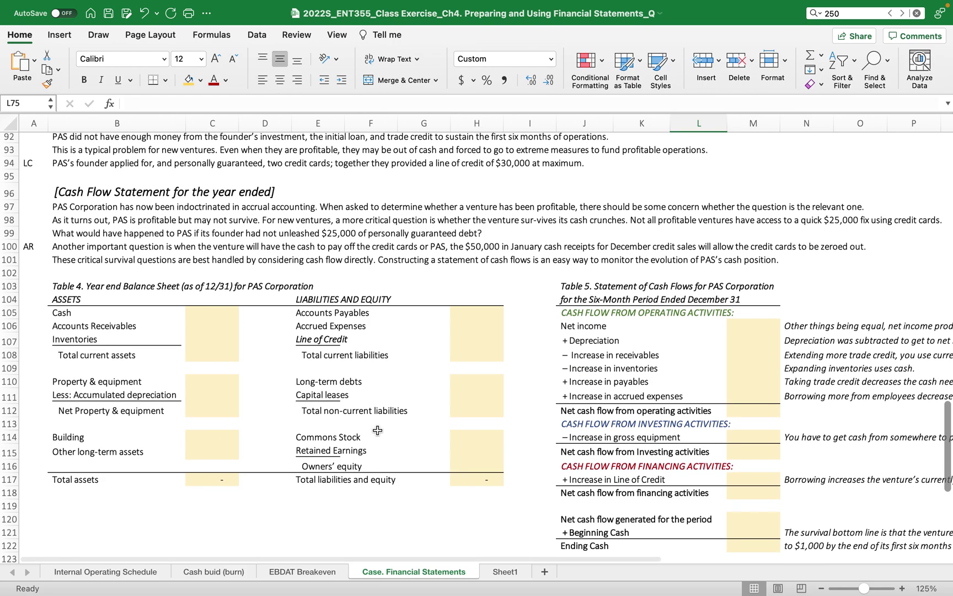